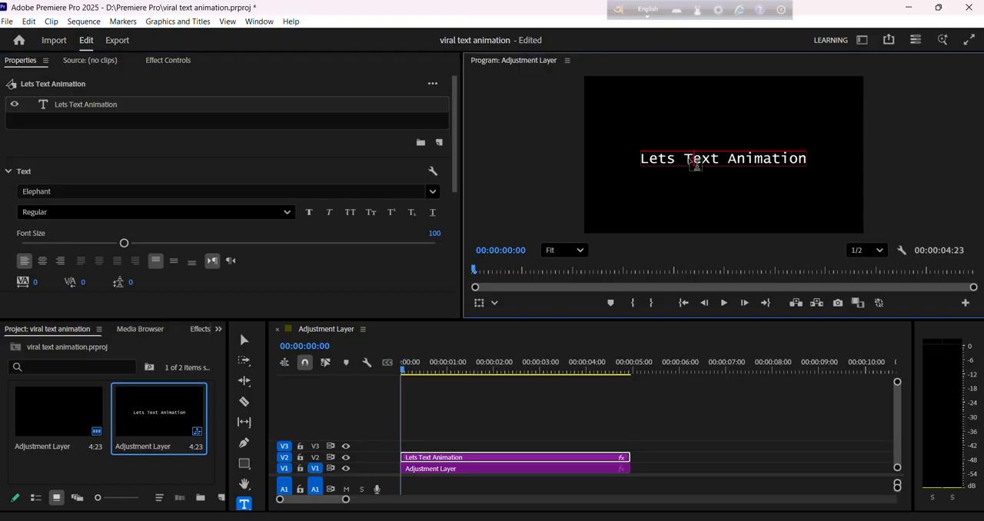
# Set the whole "Lets Text Animation" title to the Elephant font at size 126.
pyautogui.tripleClick(694, 166)
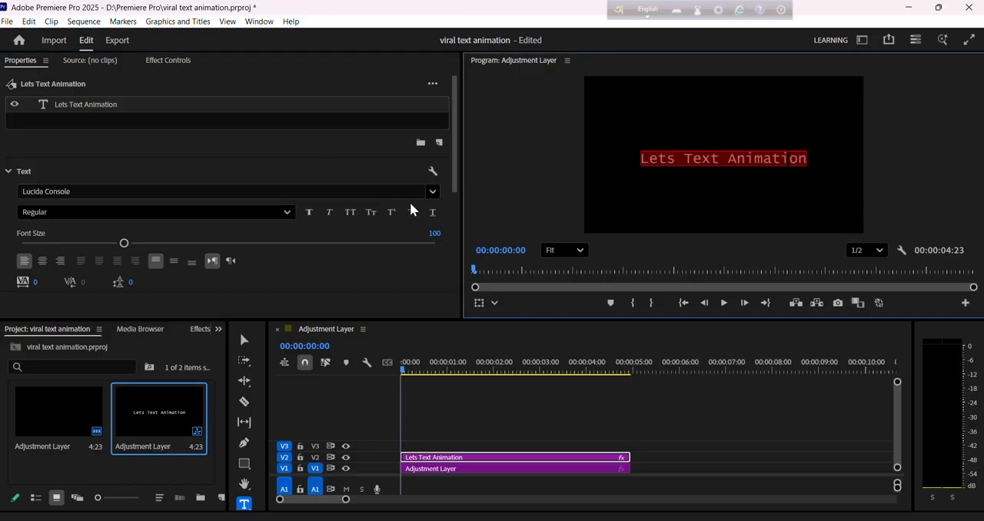
pyautogui.click(432, 192)
pyautogui.moveTo(259, 336); pyautogui.dragTo(260, 280)
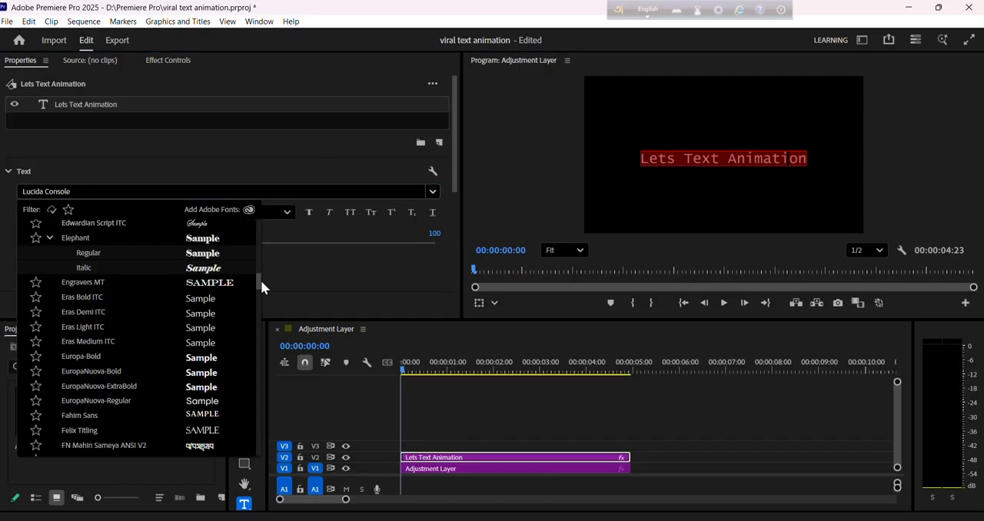
pyautogui.click(77, 237)
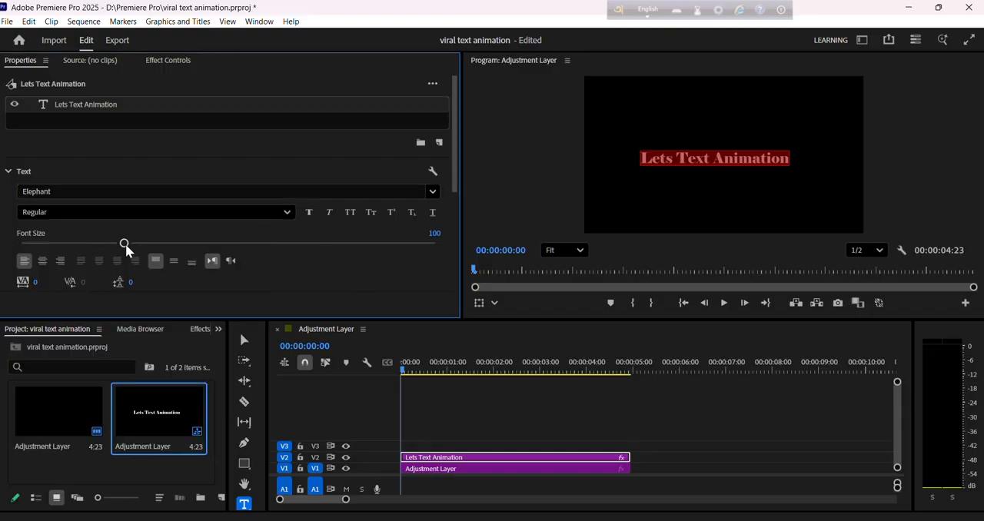
pyautogui.moveTo(125, 244); pyautogui.dragTo(150, 243)
pyautogui.scroll(-1, 163, 221)
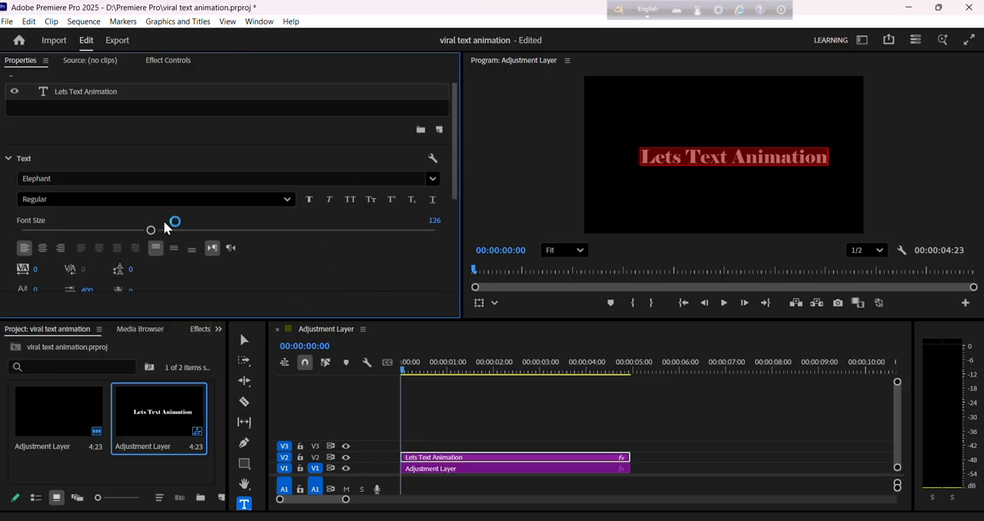
# Center the title horizontally and vertically in the frame.
pyautogui.click(10, 160)
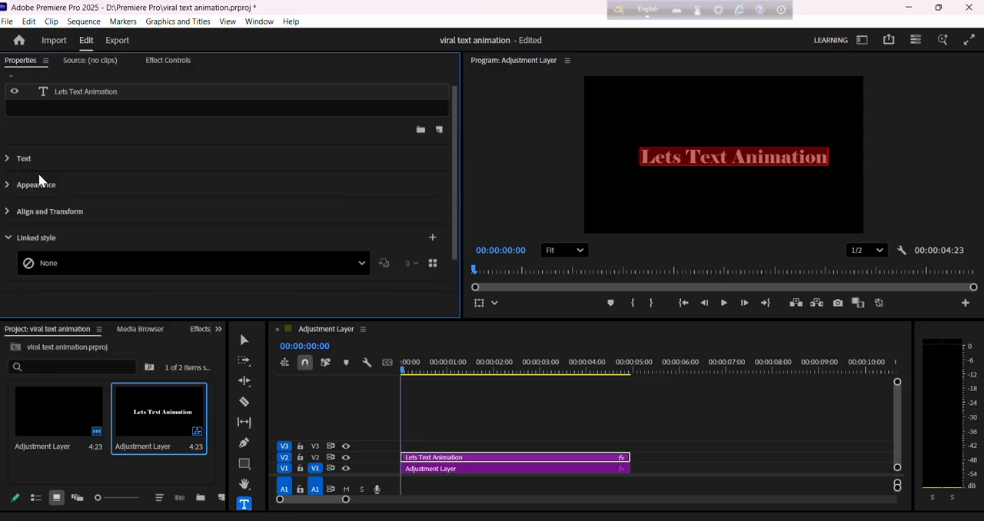
pyautogui.click(9, 212)
pyautogui.click(215, 231)
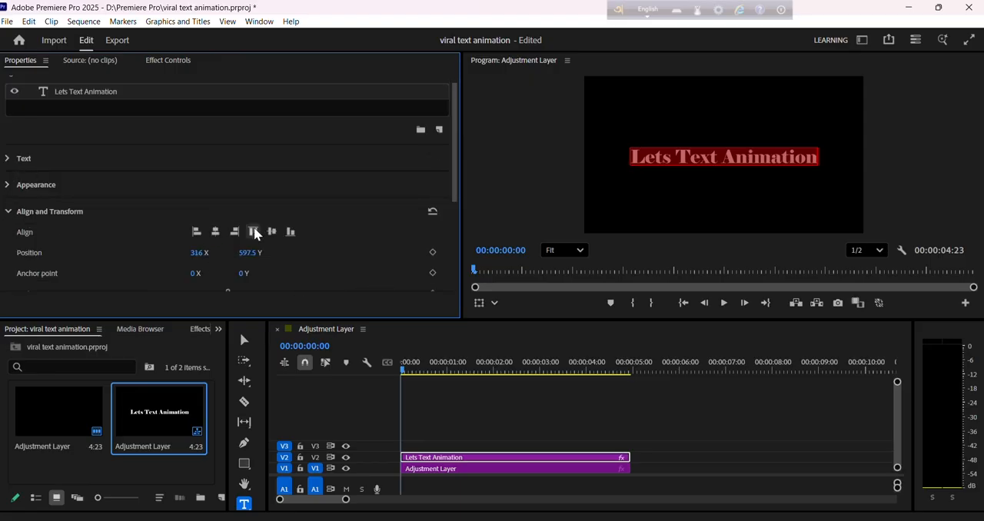
pyautogui.click(271, 232)
pyautogui.click(379, 258)
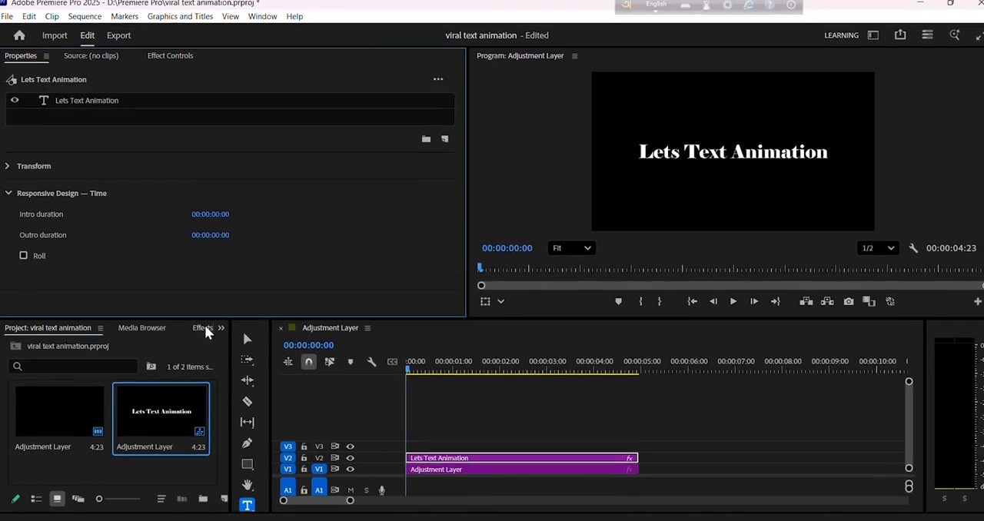
# Search the effects for "transform" and apply the Transform video effect to the title clip on V2.
pyautogui.click(202, 329)
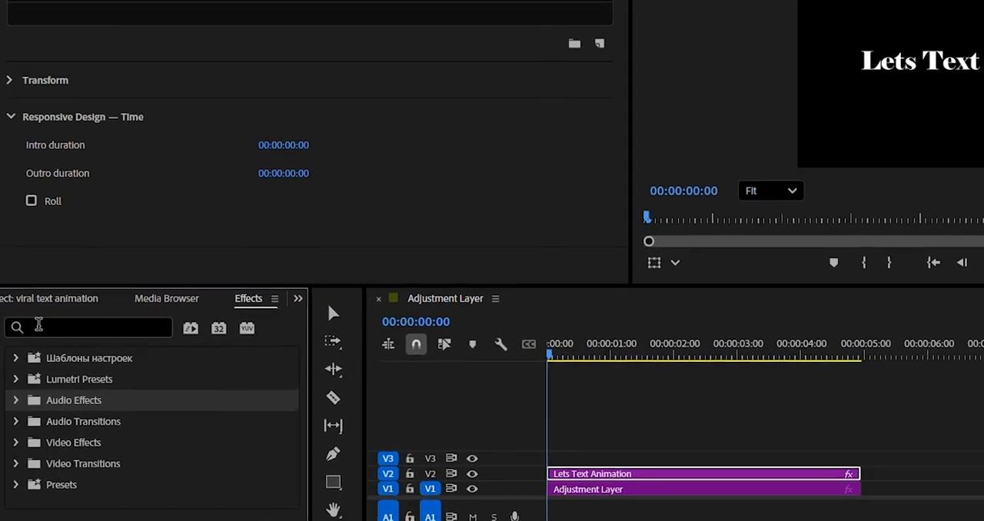
pyautogui.click(38, 326)
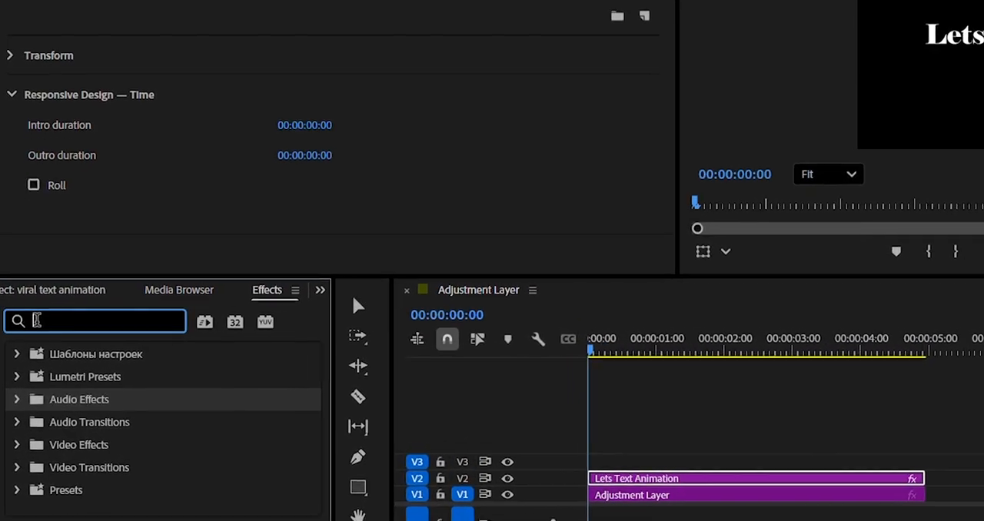
pyautogui.write('tran')
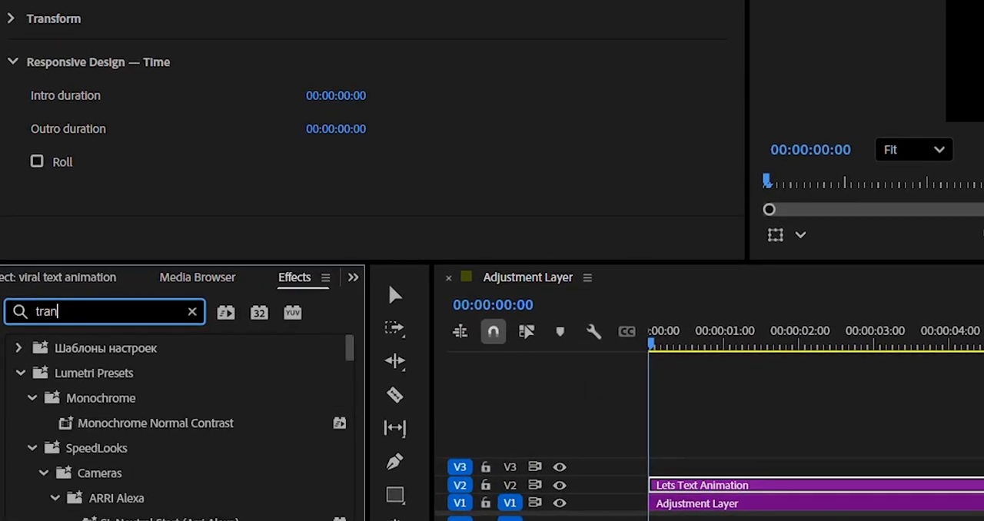
pyautogui.write('sform')
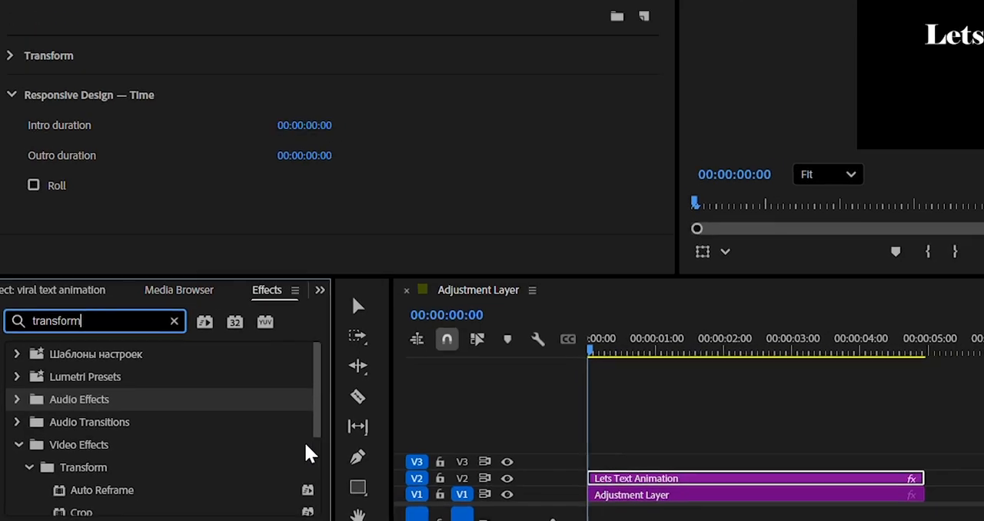
pyautogui.scroll(-3, 193, 446)
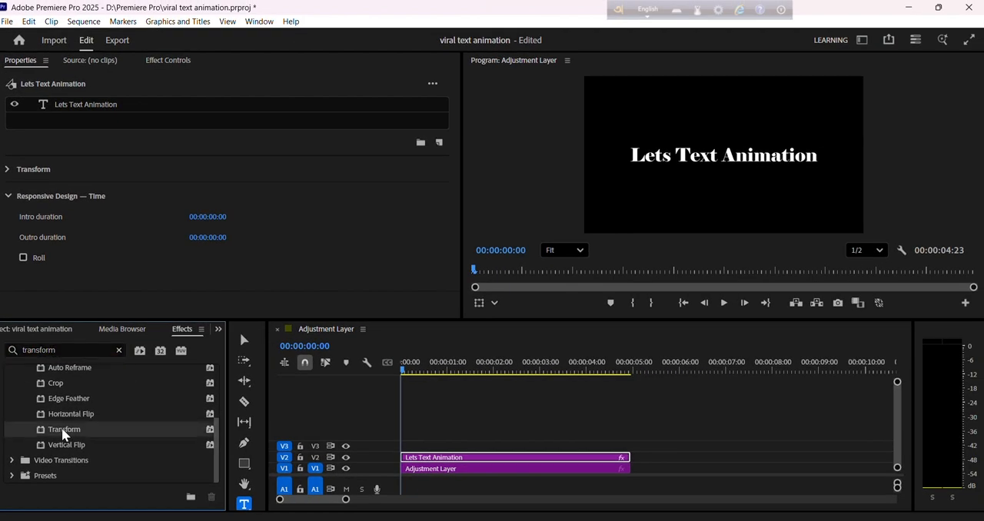
pyautogui.moveTo(64, 435); pyautogui.dragTo(493, 456)
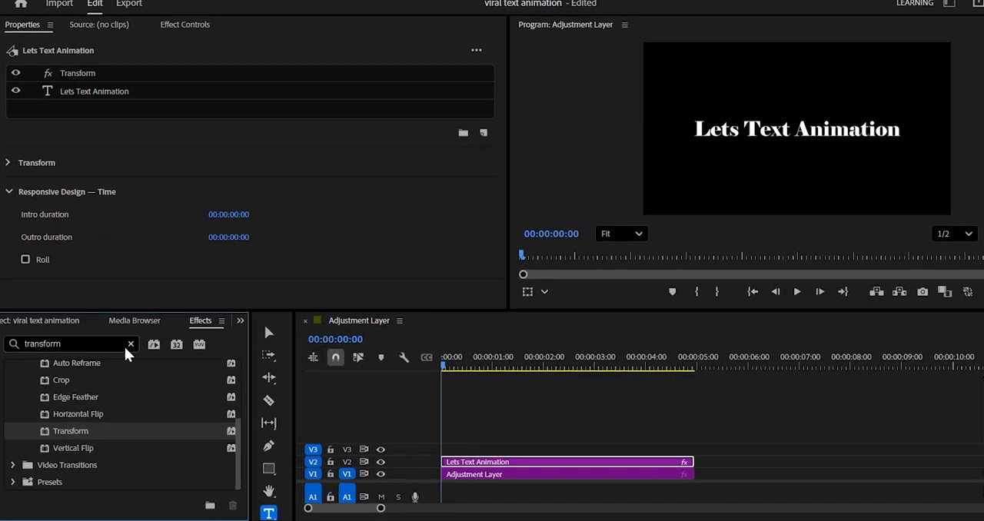
# Search the effects for "crop" and apply the Crop video effect to the title clip on V2.
pyautogui.click(119, 350)
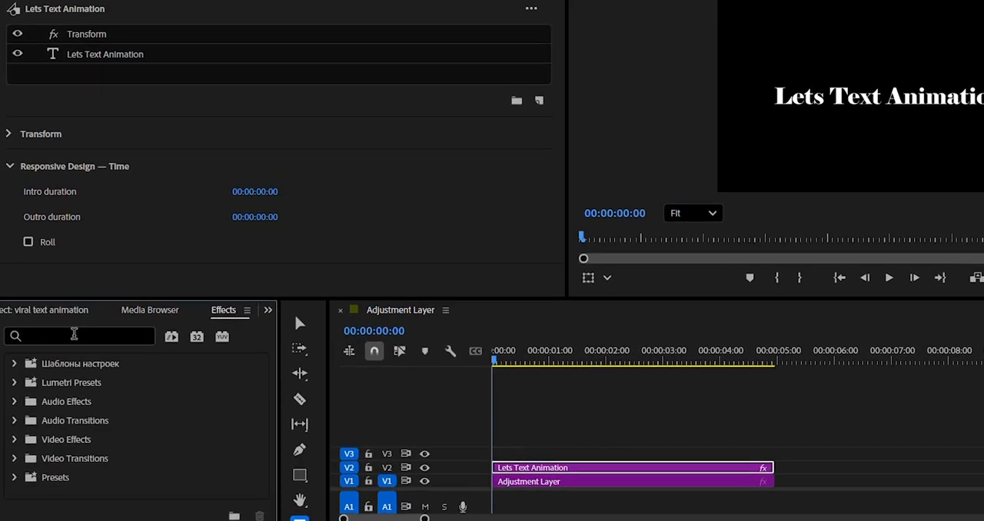
pyautogui.write('crop')
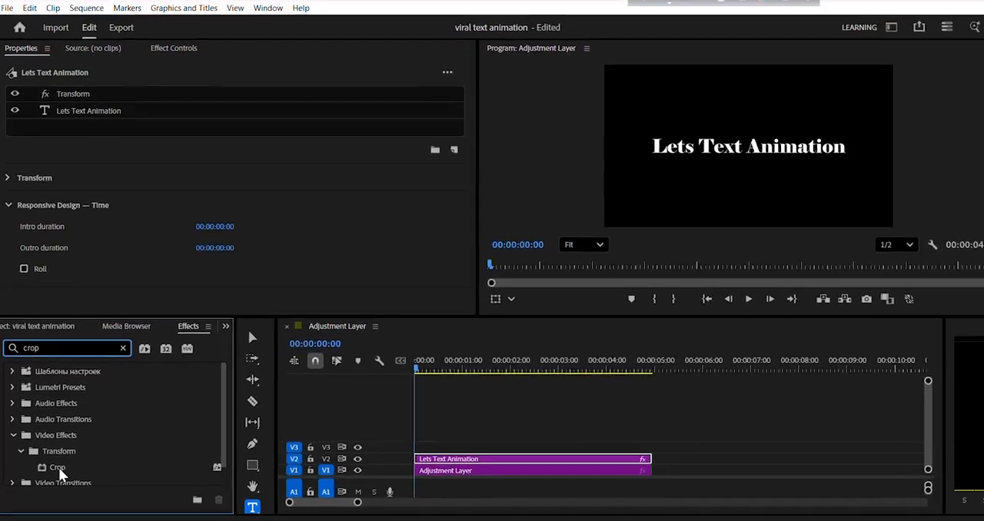
pyautogui.moveTo(88, 496); pyautogui.dragTo(517, 501)
pyautogui.moveTo(333, 471); pyautogui.dragTo(501, 457)
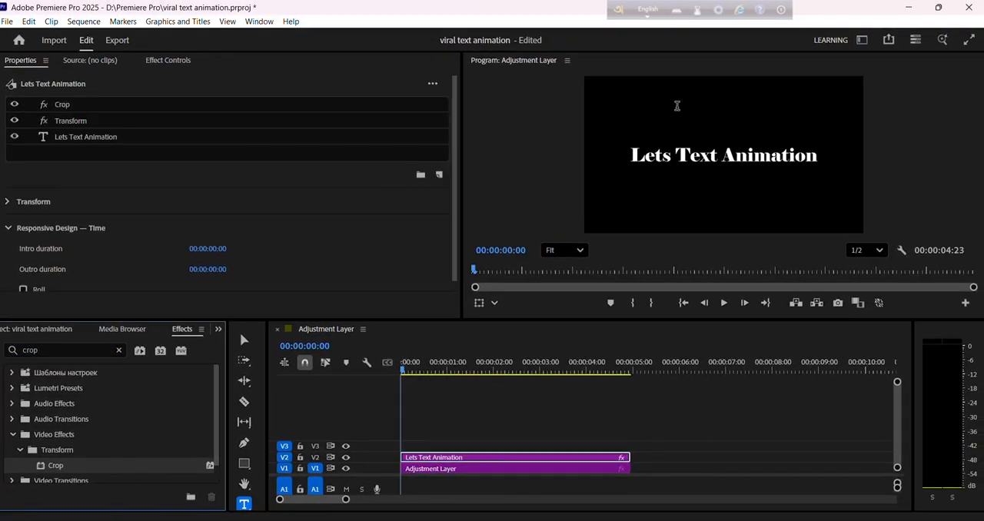
# Disable Use Composition's Shutter Angle in the title's Transform effect and set the Shutter Angle to 360.
pyautogui.click(170, 60)
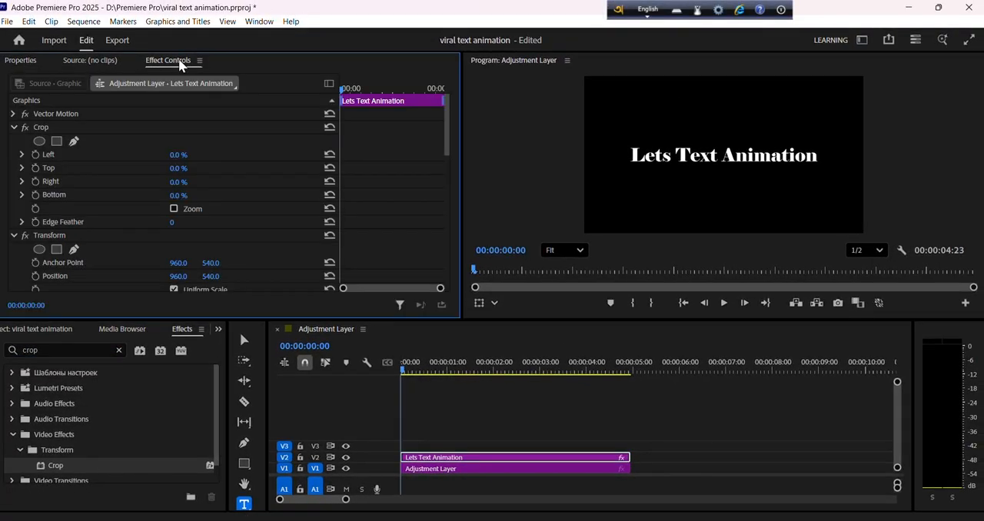
pyautogui.scroll(-5, 115, 192)
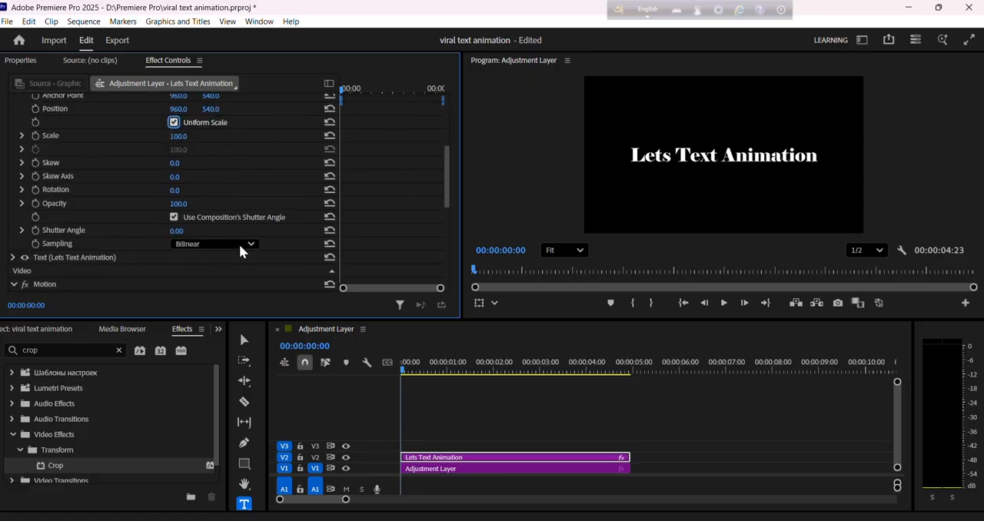
pyautogui.click(174, 217)
pyautogui.click(178, 231)
pyautogui.write('60')
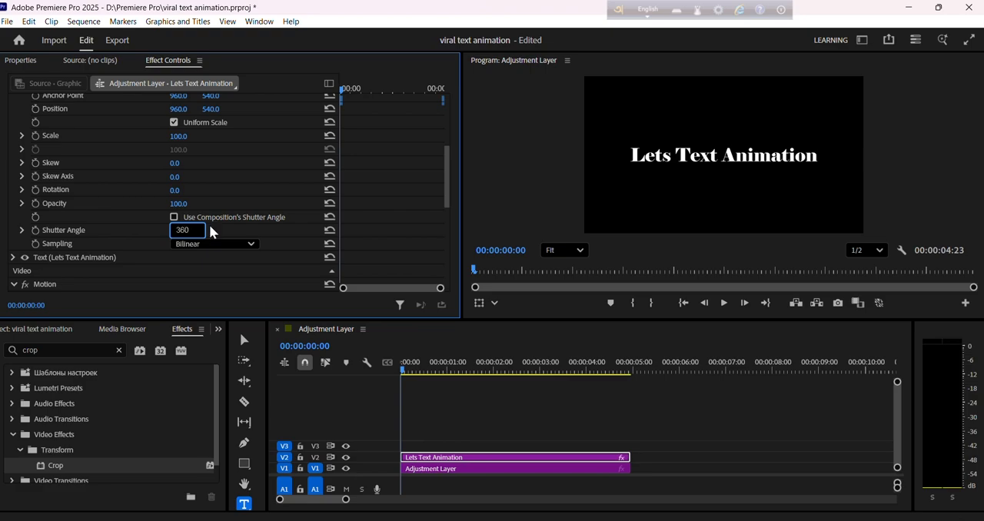
pyautogui.click(225, 229)
# Turn on keyframing for the Position of the title's Transform effect.
pyautogui.scroll(3, 287, 234)
pyautogui.click(107, 182)
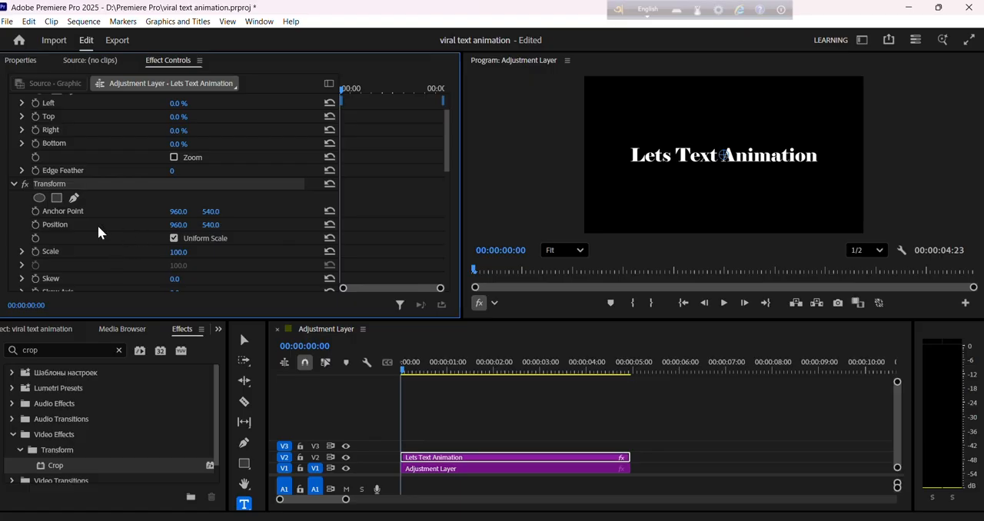
pyautogui.click(35, 225)
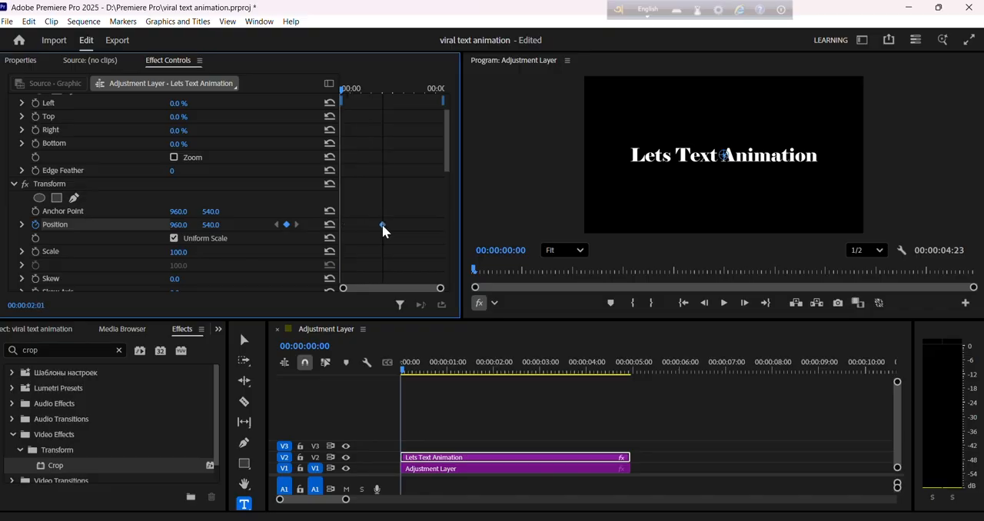
# Try a downward slide by moving the Position keyframe slightly earlier, setting Position Y to 282 at the clip's start, and previewing it.
pyautogui.moveTo(382, 225); pyautogui.dragTo(379, 224)
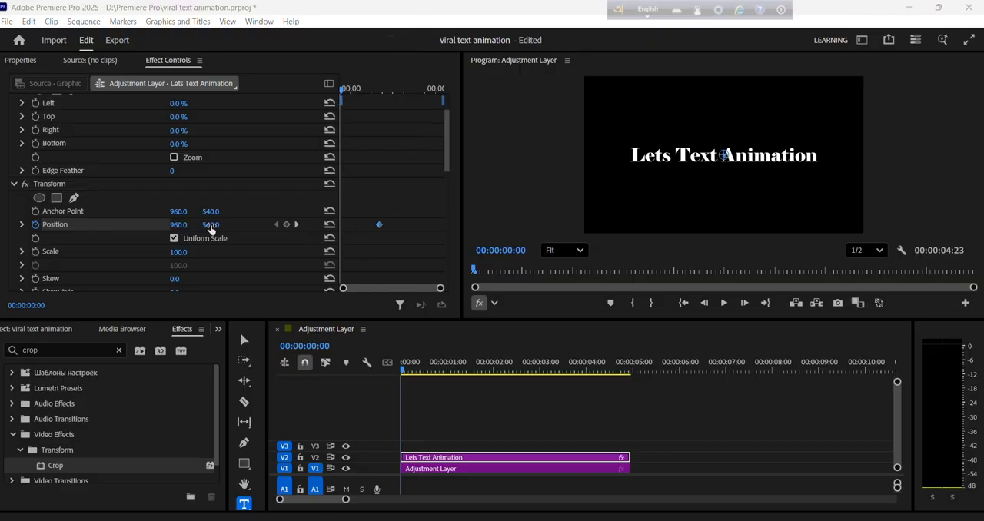
pyautogui.moveTo(211, 225); pyautogui.dragTo(111, 225)
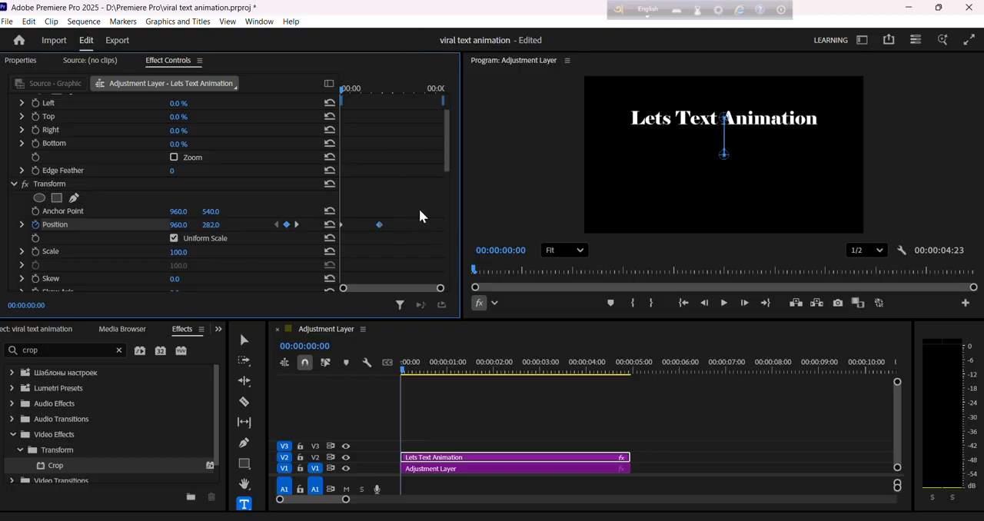
pyautogui.press('space')
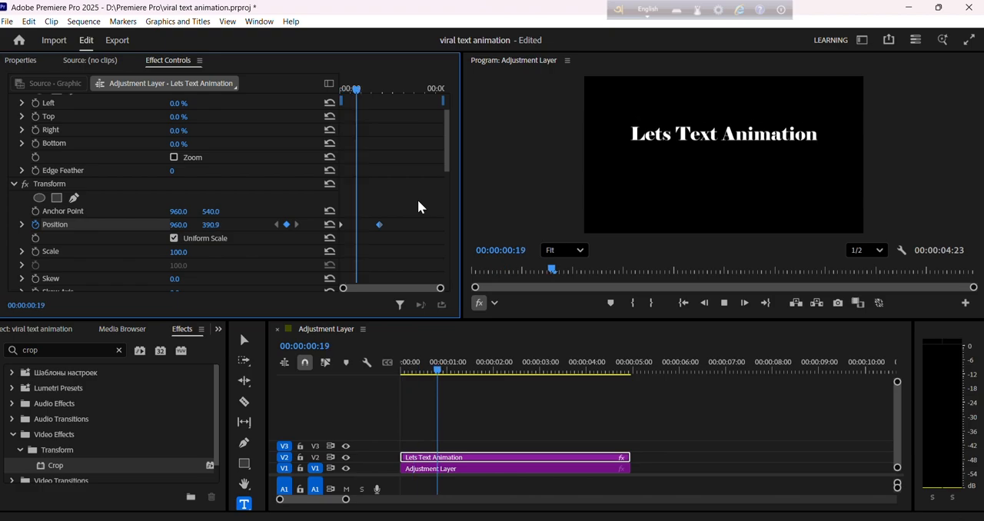
pyautogui.press('space')
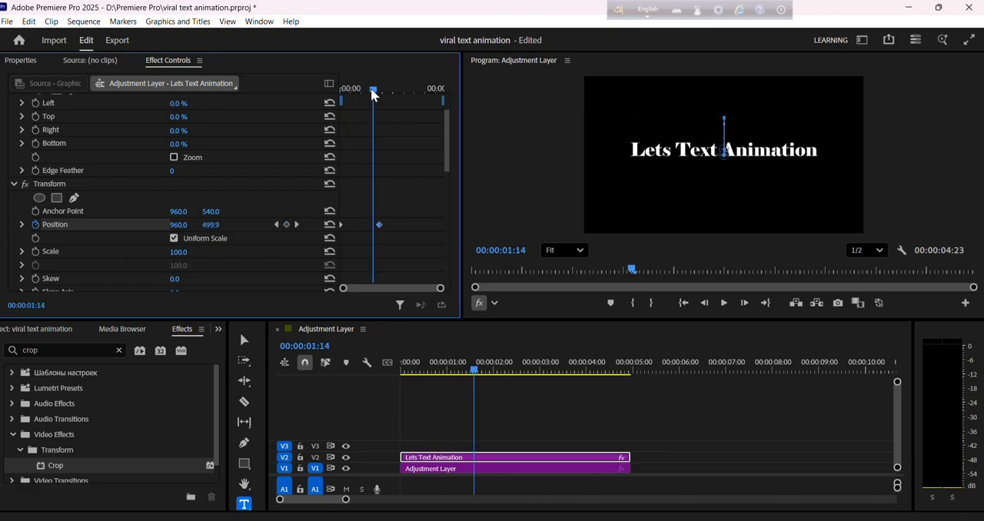
pyautogui.moveTo(372, 90); pyautogui.dragTo(331, 100)
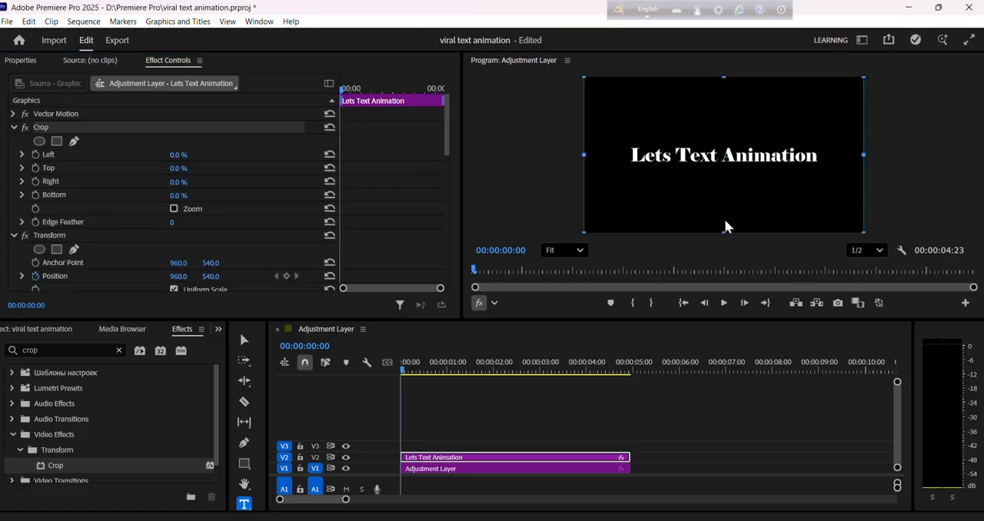
# Crop the title clip from the bottom up to just below the text, about 45.1%.
pyautogui.moveTo(723, 231); pyautogui.dragTo(723, 163)
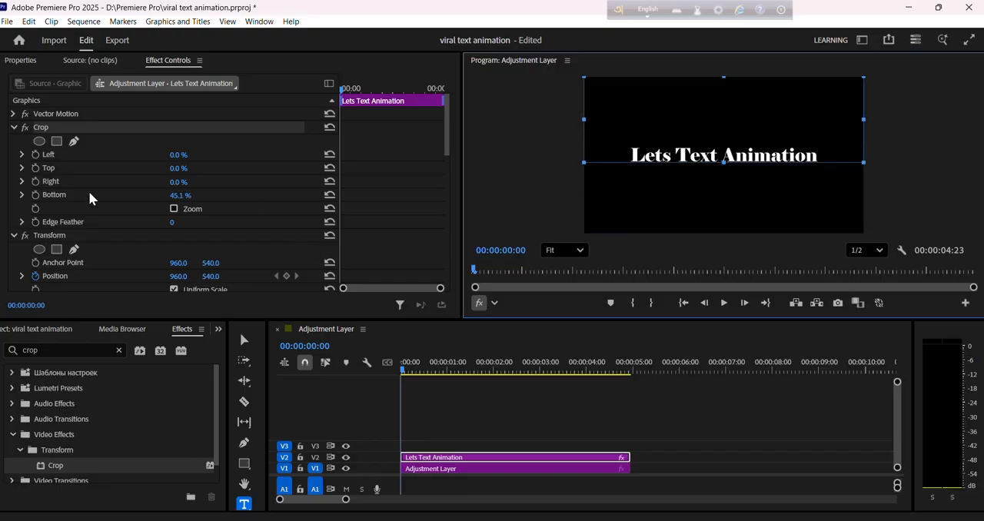
# Add a Transform Position keyframe at 960, 540 at the very start of the title clip.
pyautogui.click(111, 233)
pyautogui.scroll(-3, 204, 219)
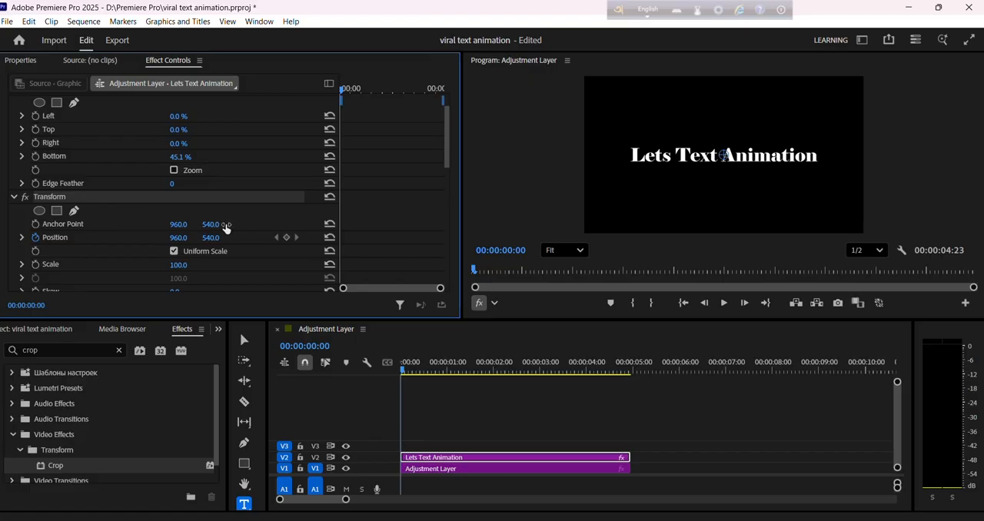
pyautogui.scroll(-2, 224, 228)
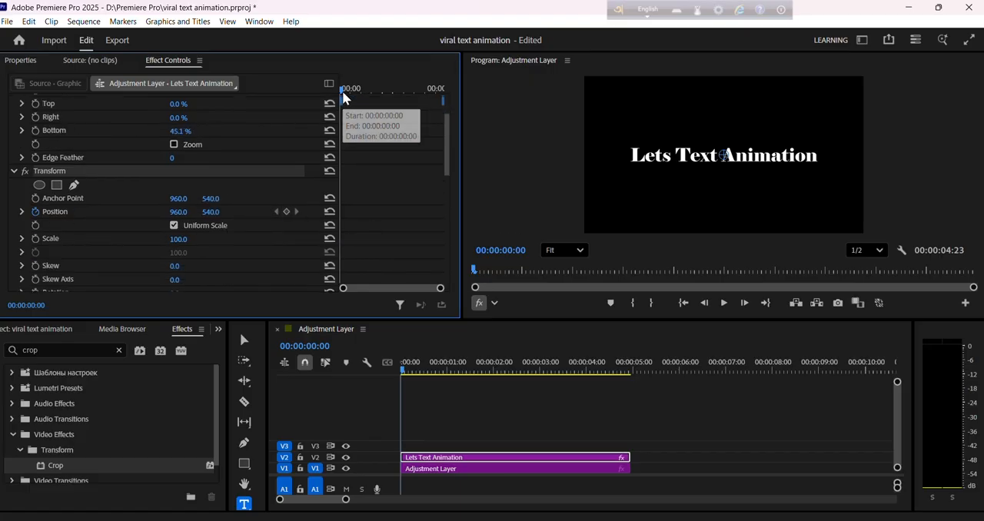
pyautogui.click(286, 212)
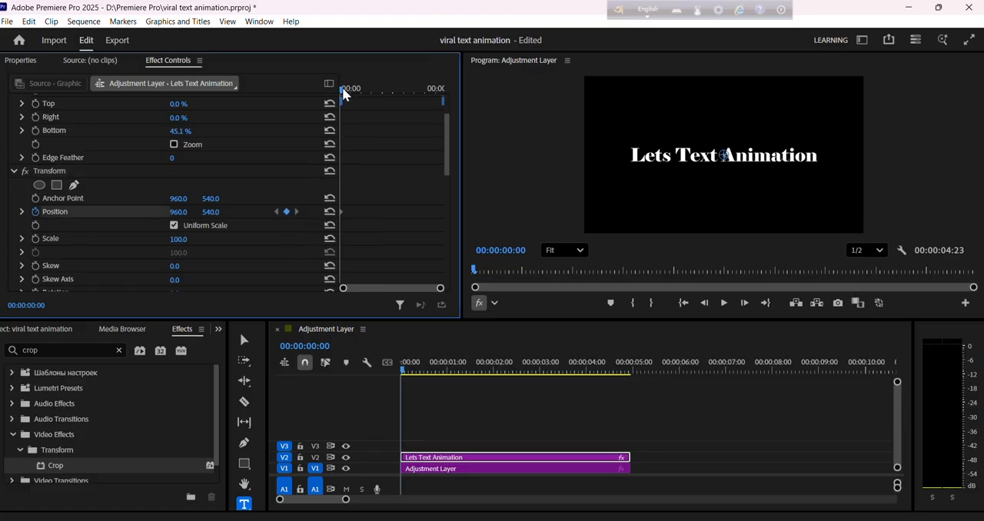
# Keyframe the title at a higher Position about one and a half seconds in, and preview the upward motion from the start.
pyautogui.moveTo(342, 87); pyautogui.dragTo(371, 91)
pyautogui.moveTo(215, 220); pyautogui.dragTo(29, 219)
pyautogui.press('Home')
pyautogui.press('space')
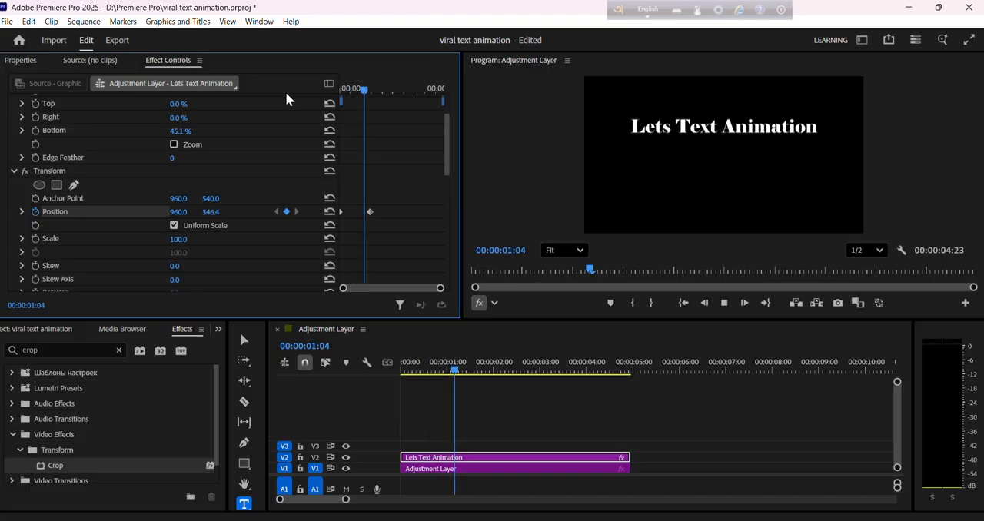
pyautogui.press('space')
pyautogui.moveTo(357, 90); pyautogui.dragTo(339, 91)
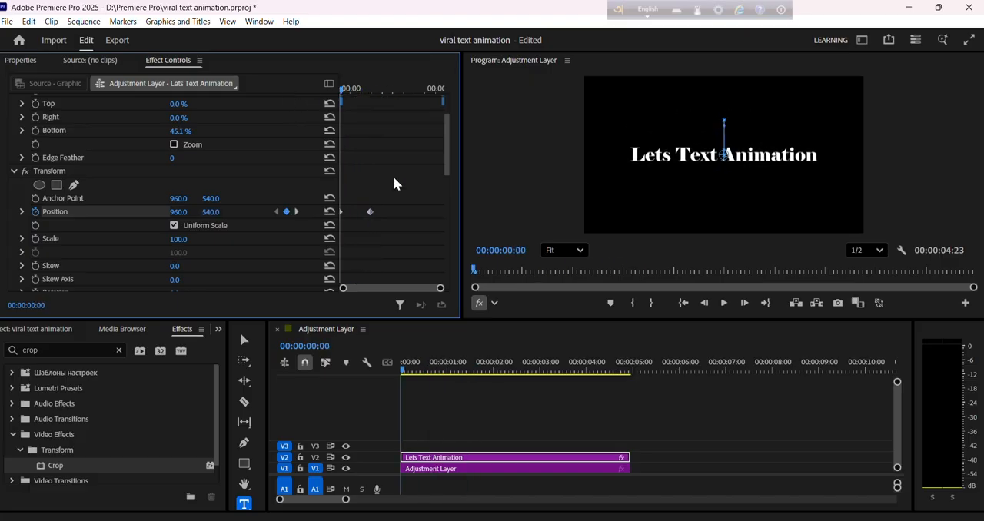
# Ease both Transform Position keyframes of the title clip in and out using temporal interpolation.
pyautogui.moveTo(389, 200); pyautogui.dragTo(330, 232)
pyautogui.rightClick(374, 213)
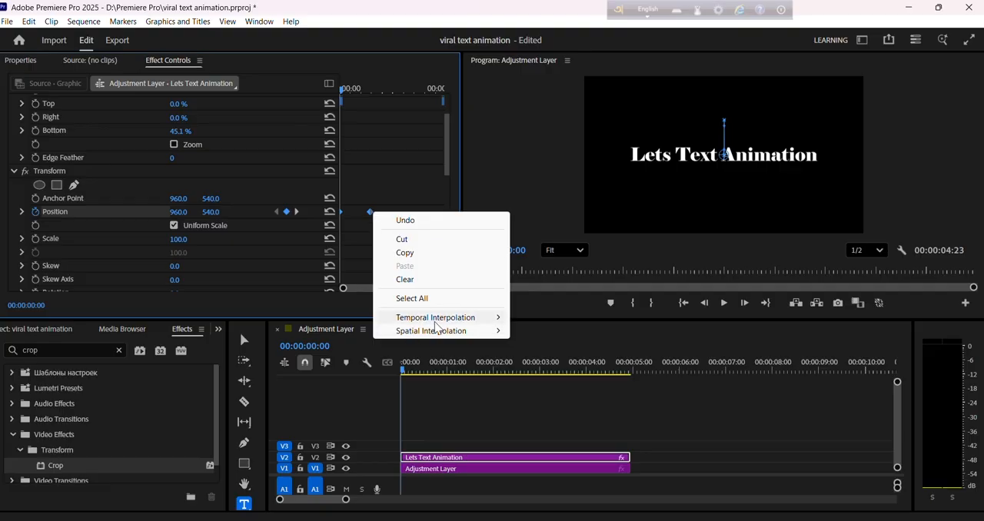
pyautogui.moveTo(436, 323)
pyautogui.click(543, 389)
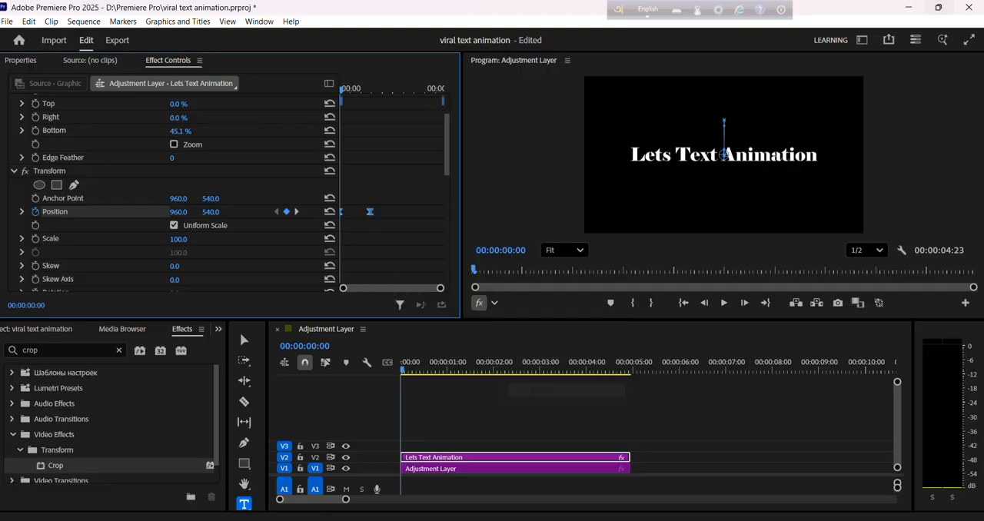
pyautogui.rightClick(369, 223)
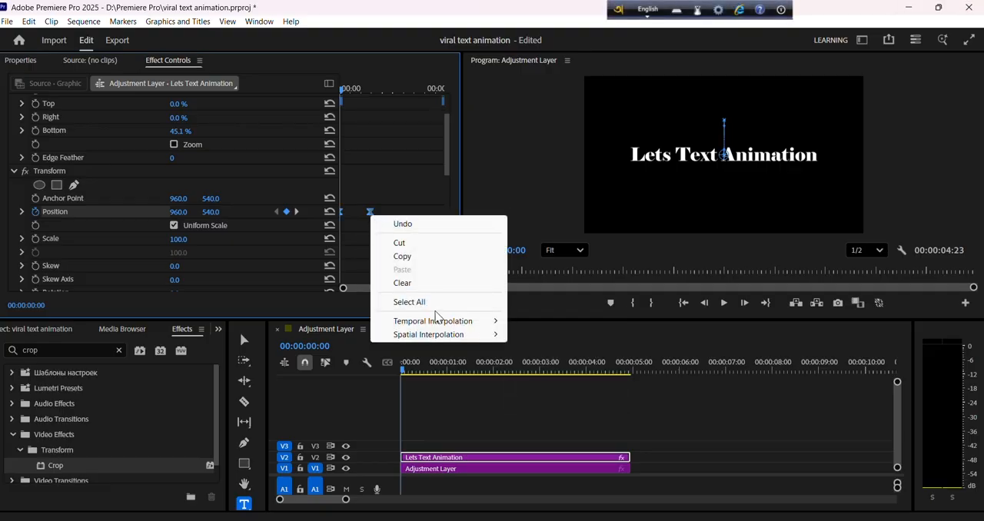
pyautogui.moveTo(435, 321)
pyautogui.click(553, 392)
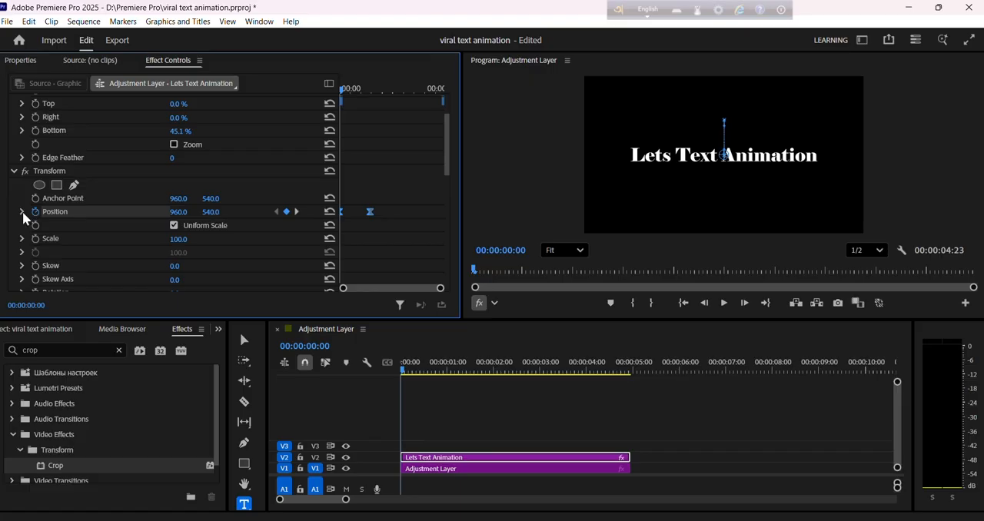
# Reshape the Position velocity curve to peak early and taper off slowly, and preview the eased motion.
pyautogui.click(23, 211)
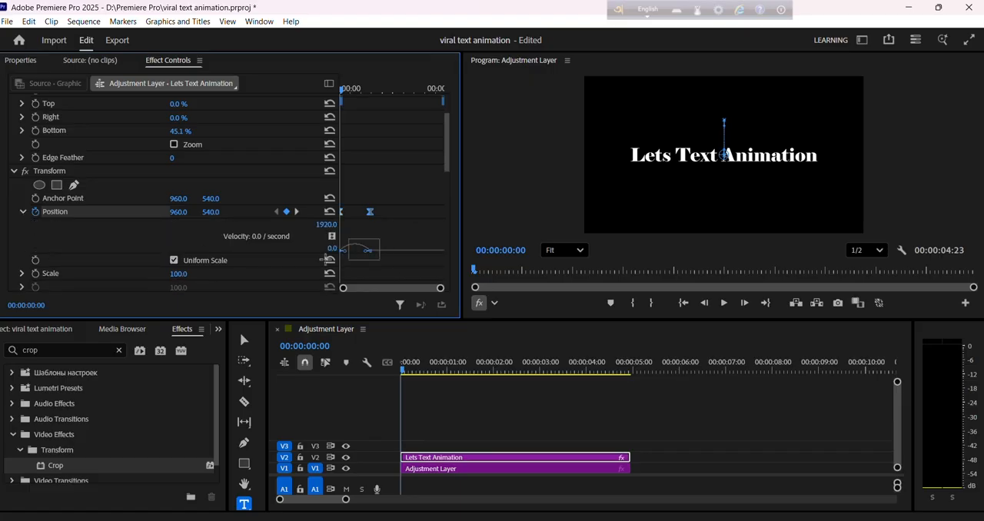
pyautogui.moveTo(367, 251); pyautogui.dragTo(350, 254)
pyautogui.press('space')
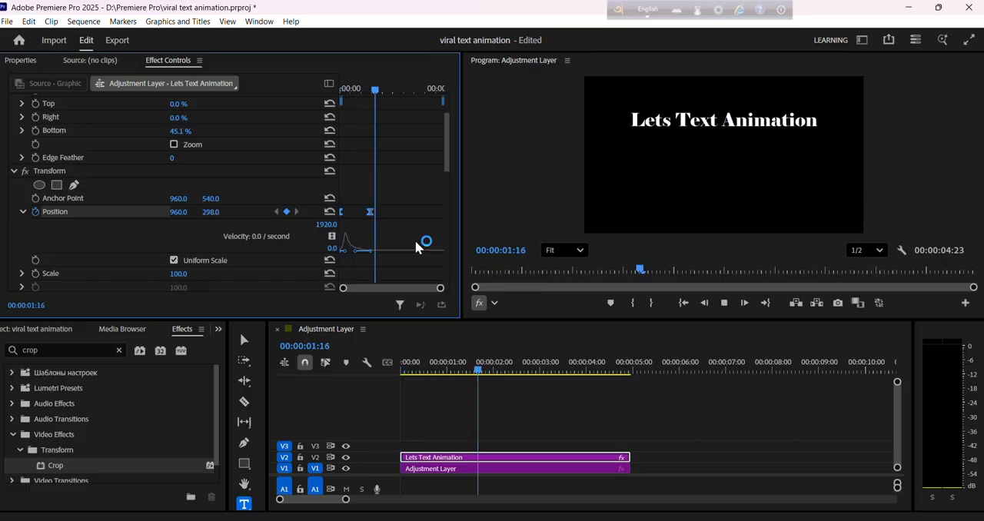
pyautogui.moveTo(395, 91); pyautogui.dragTo(267, 111)
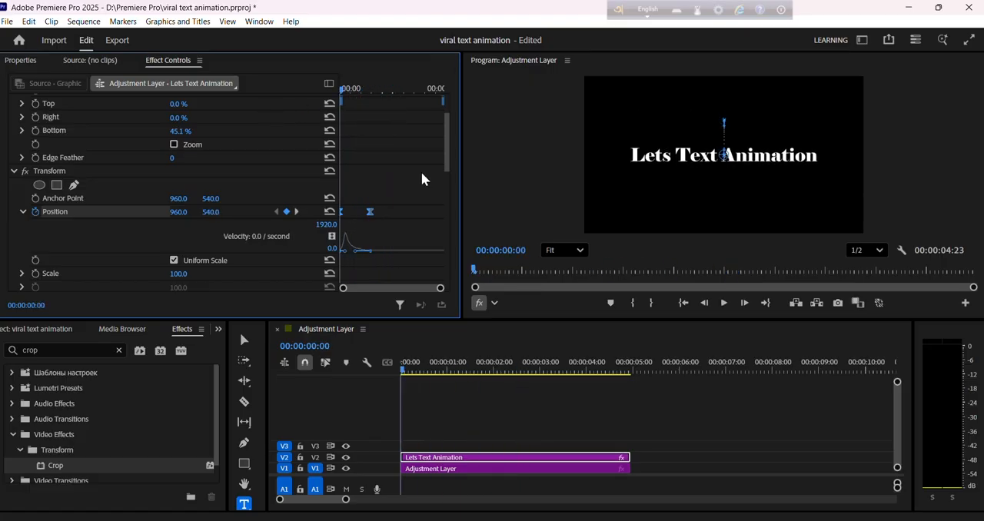
pyautogui.click(479, 459)
pyautogui.rightClick(480, 458)
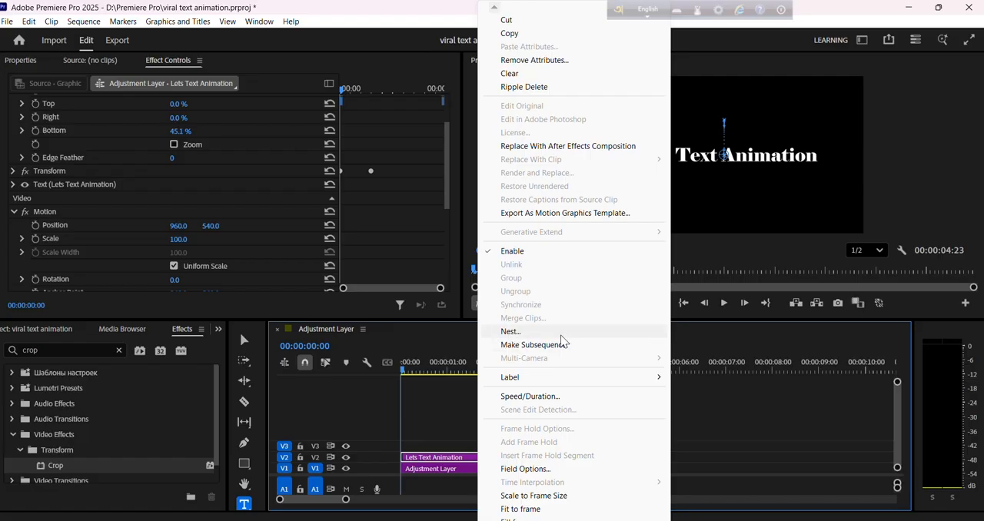
pyautogui.click(511, 332)
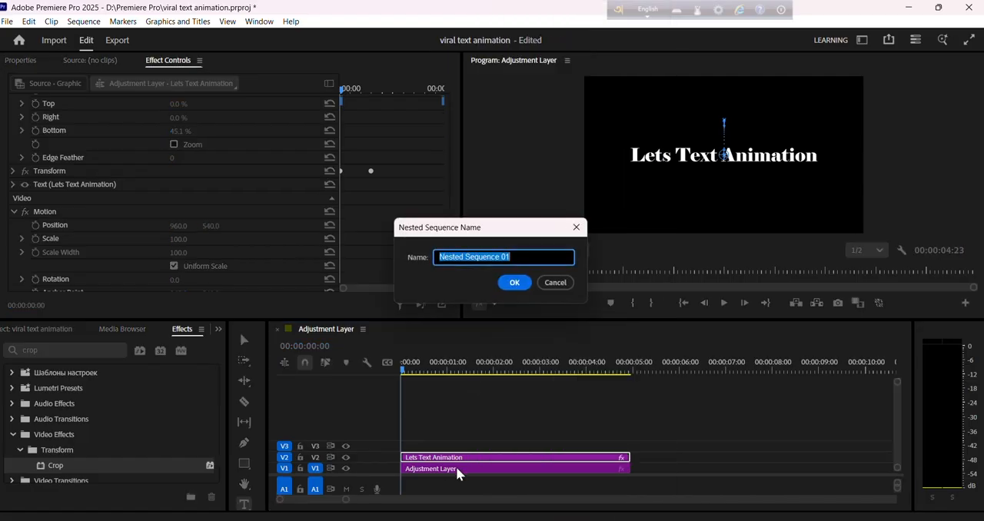
pyautogui.click(513, 284)
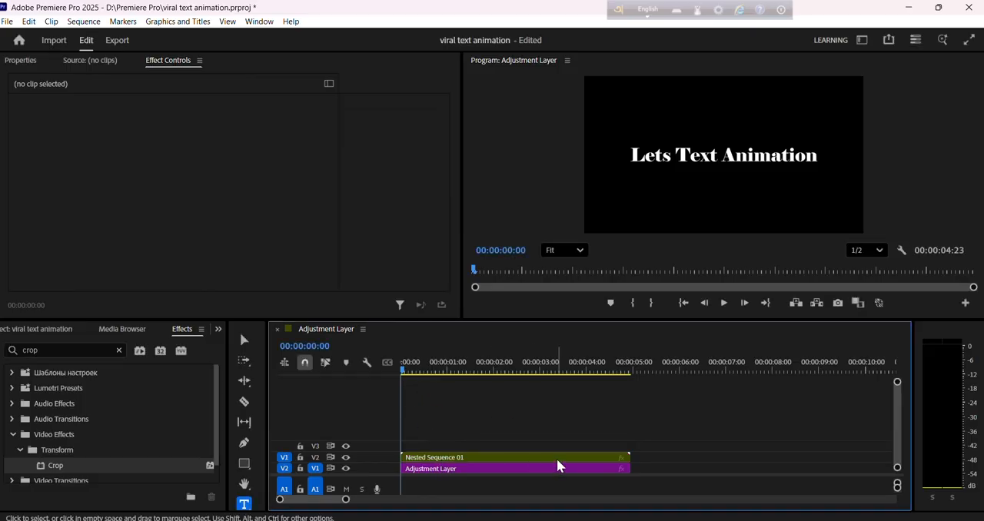
pyautogui.click(624, 459)
pyautogui.moveTo(624, 461); pyautogui.dragTo(625, 434)
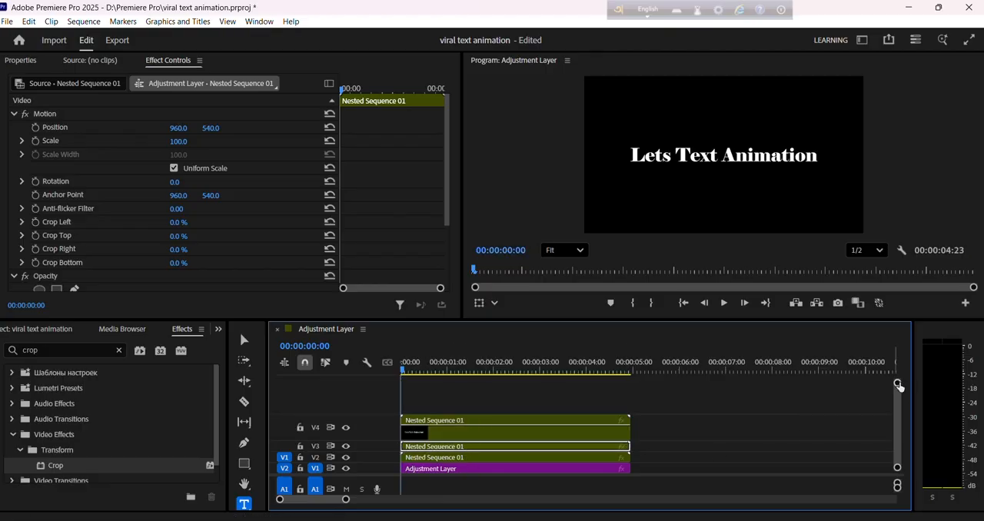
pyautogui.moveTo(898, 383); pyautogui.dragTo(908, 298)
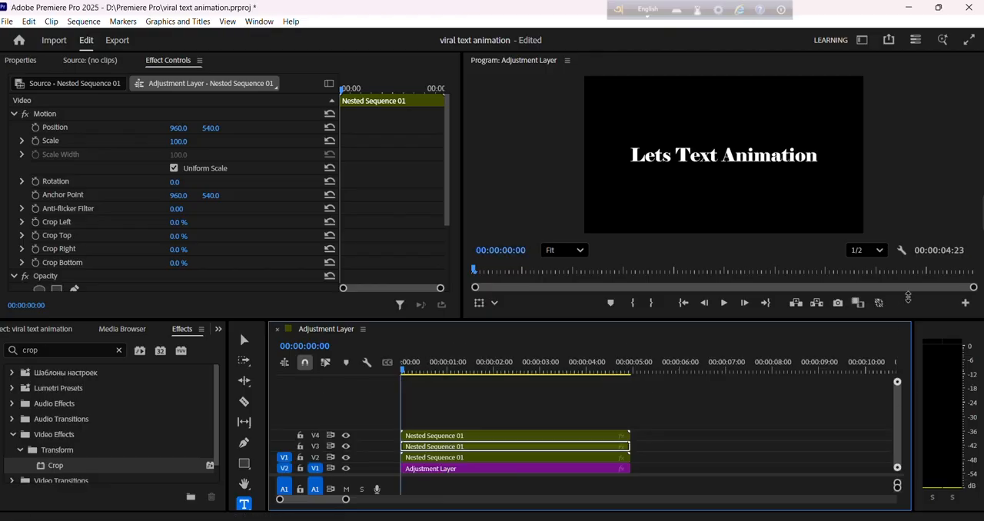
pyautogui.click(430, 457)
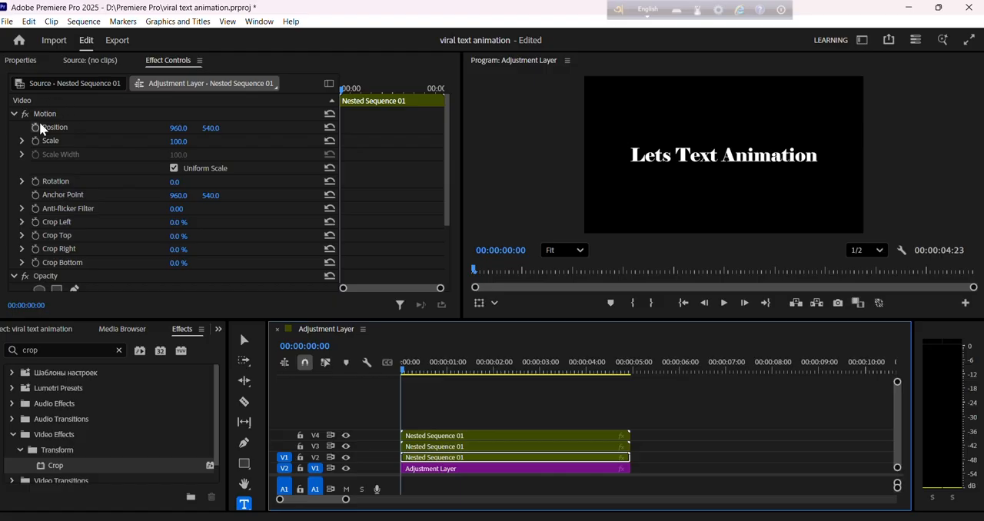
pyautogui.scroll(-3, 125, 203)
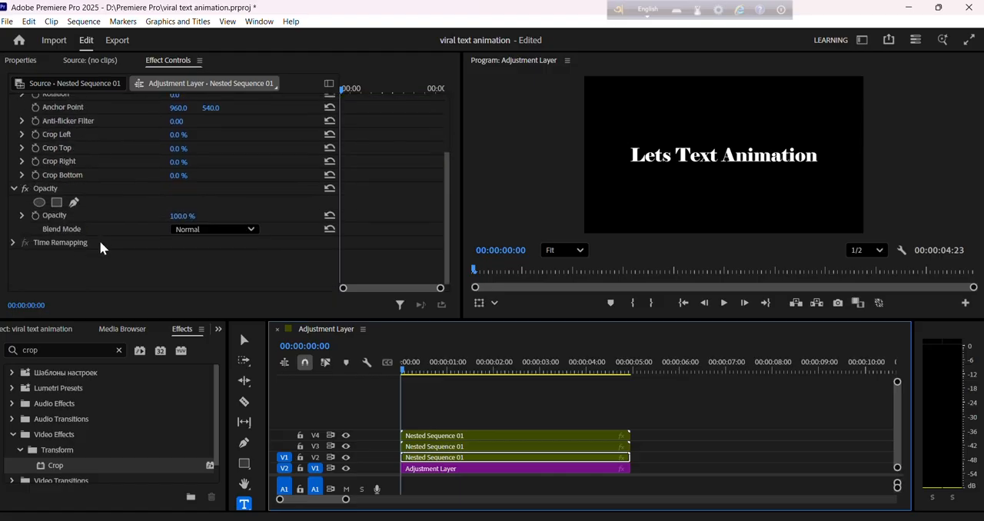
pyautogui.scroll(3, 100, 237)
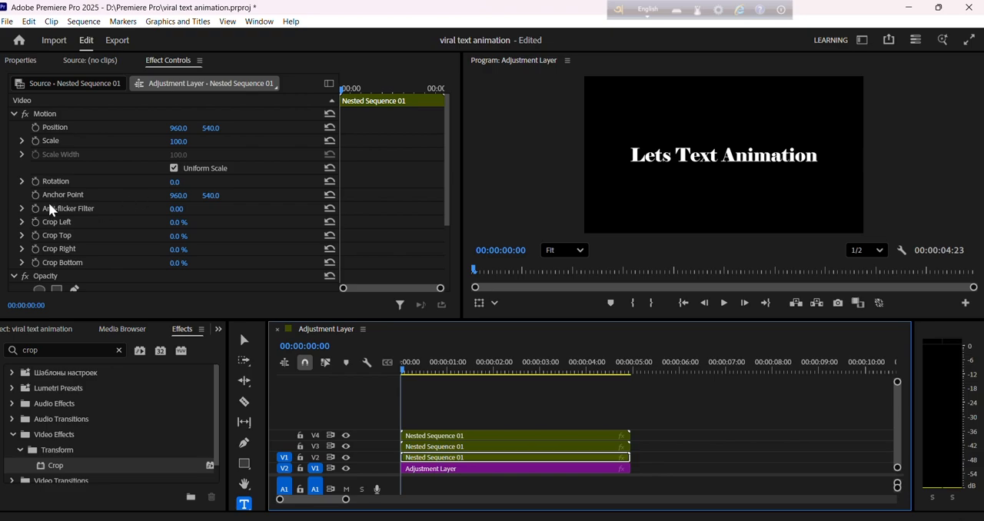
pyautogui.hotkey('ctrl', 'z')
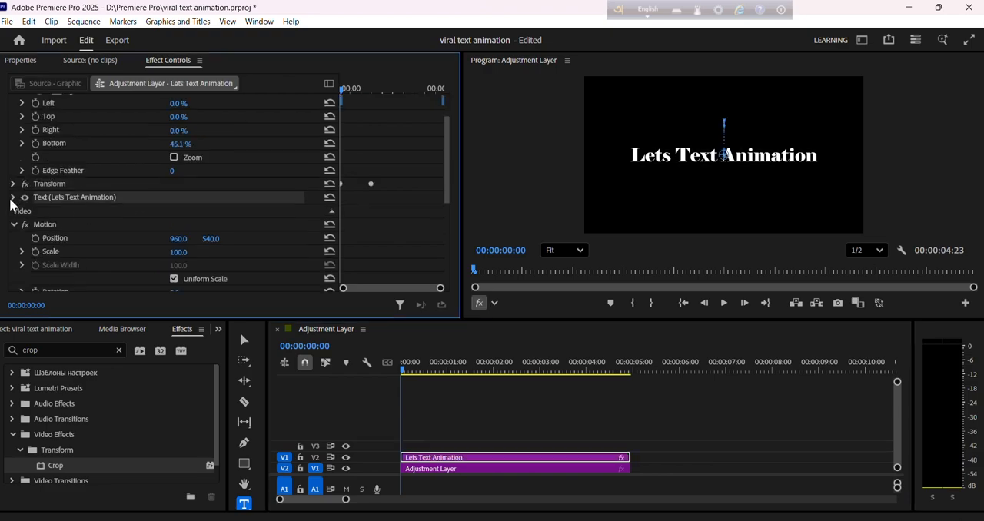
# Collapse the title clip's Motion and Opacity sections and enable keyframing for the Transform effect's Opacity at the clip's start.
pyautogui.click(13, 223)
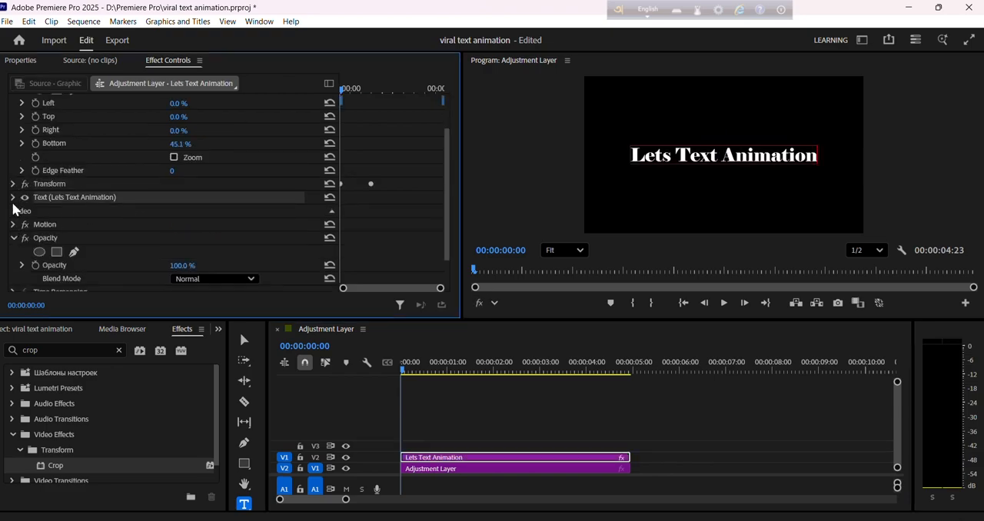
pyautogui.click(13, 239)
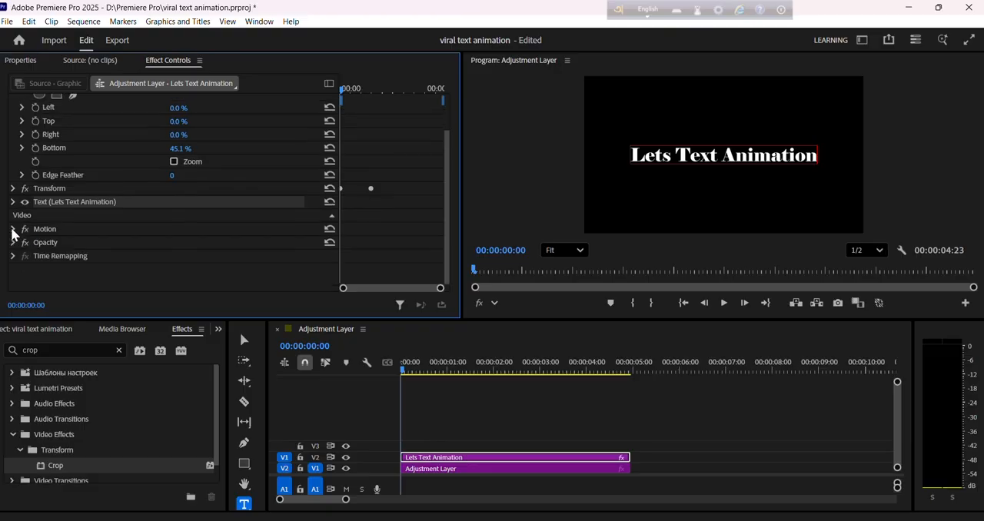
pyautogui.click(12, 188)
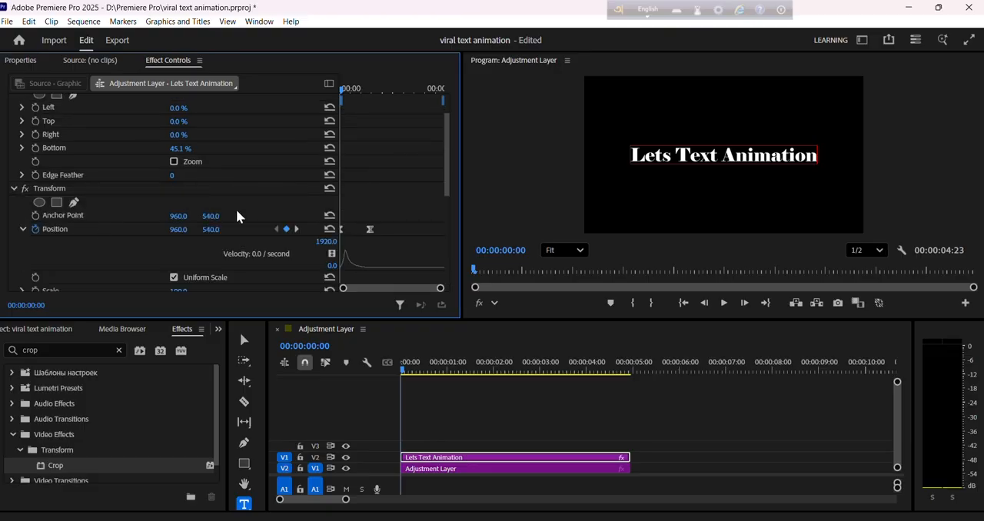
pyautogui.scroll(-3, 238, 204)
pyautogui.scroll(-6, 130, 215)
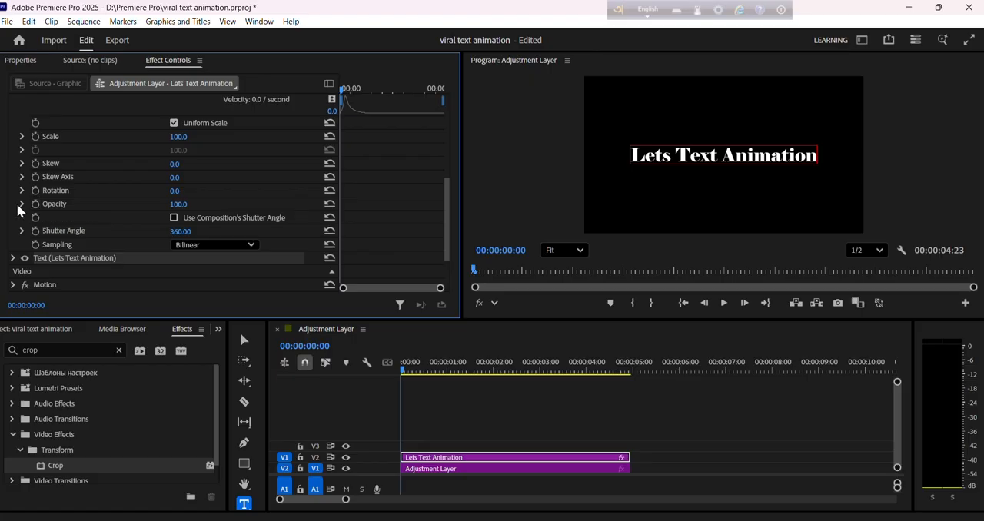
pyautogui.click(20, 203)
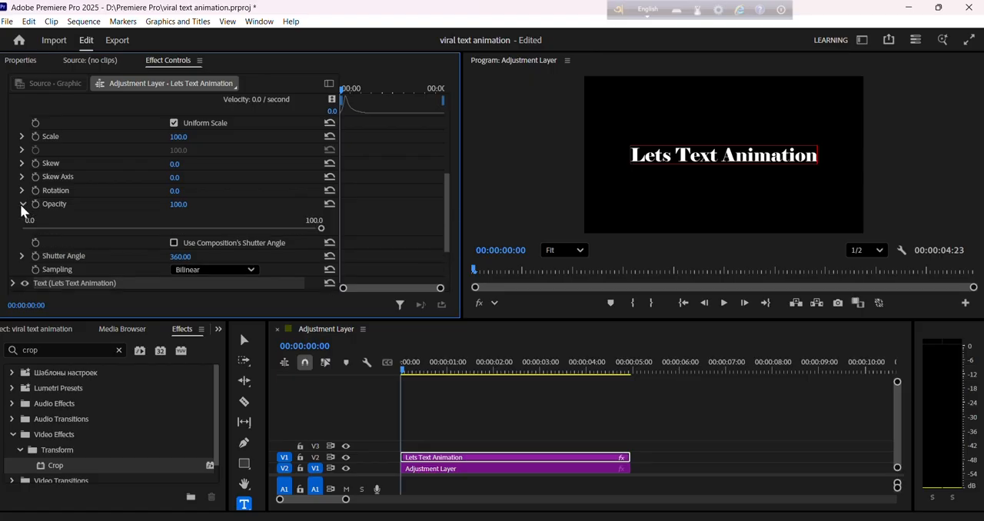
pyautogui.click(21, 203)
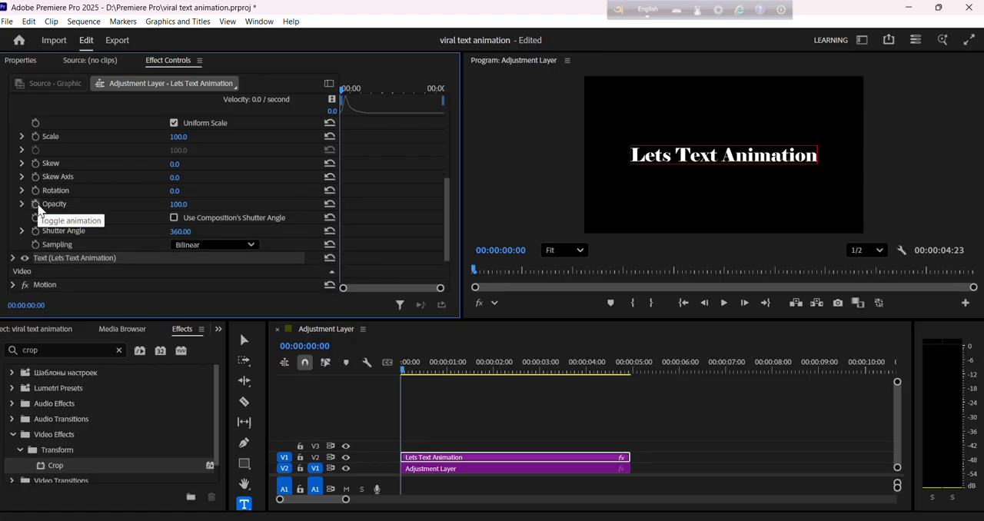
pyautogui.click(35, 203)
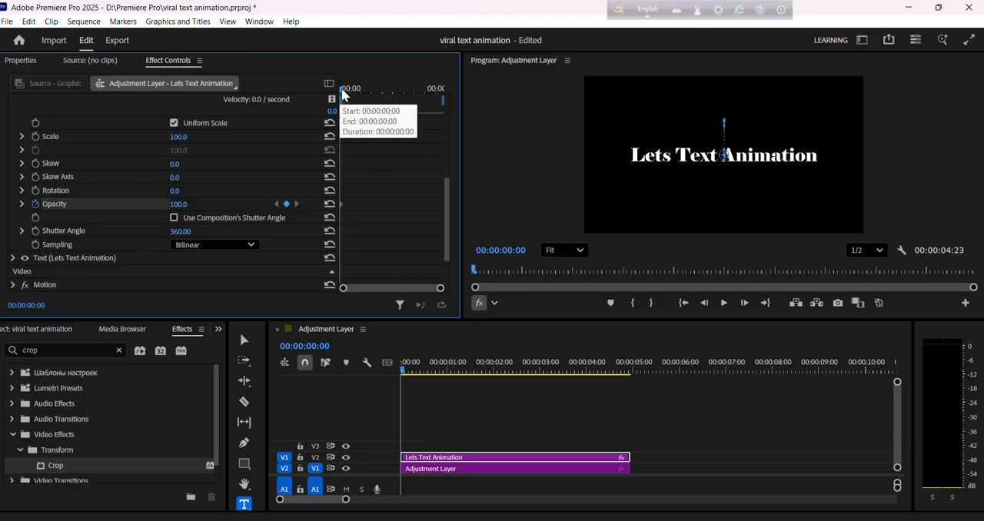
# Set the Transform Opacity keyframe at the very start of the title clip to 0.
pyautogui.moveTo(342, 93); pyautogui.dragTo(356, 97)
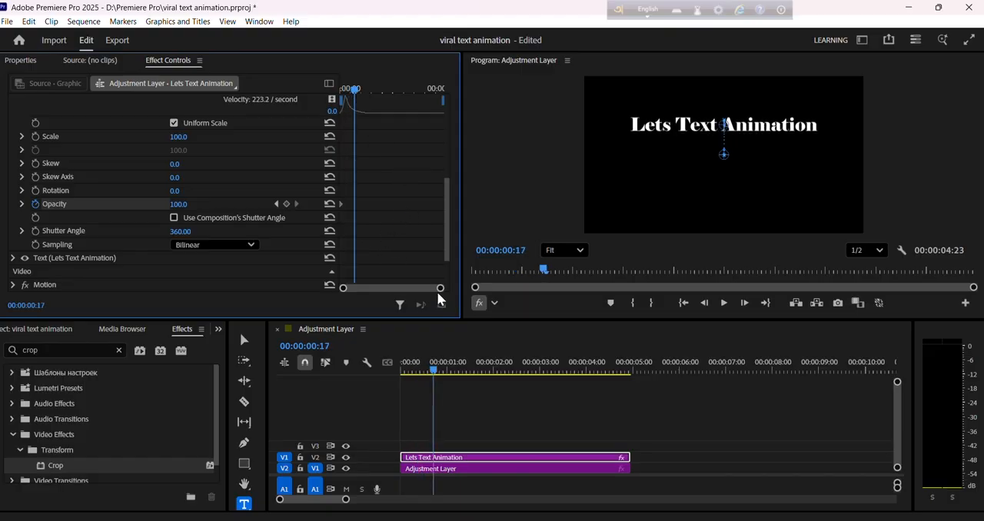
pyautogui.moveTo(438, 288); pyautogui.dragTo(396, 288)
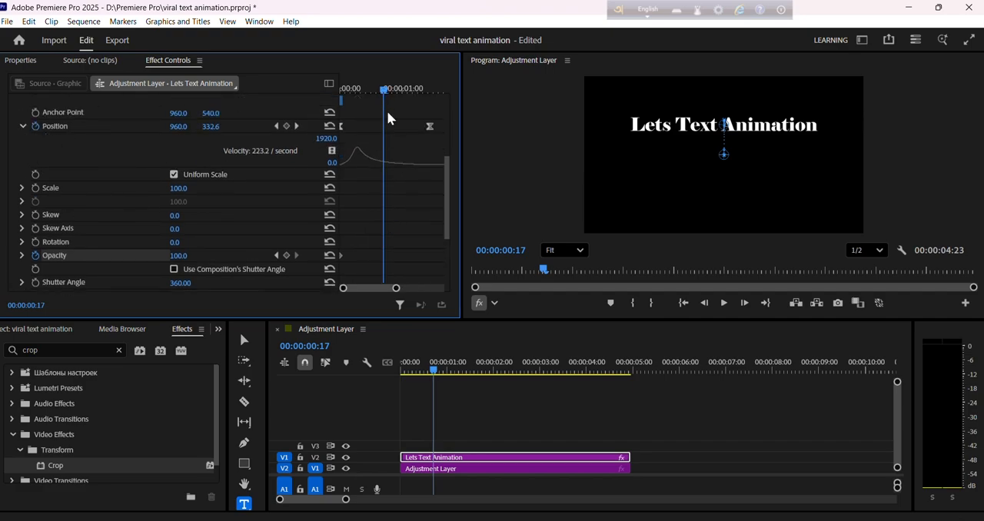
pyautogui.moveTo(385, 95); pyautogui.dragTo(254, 128)
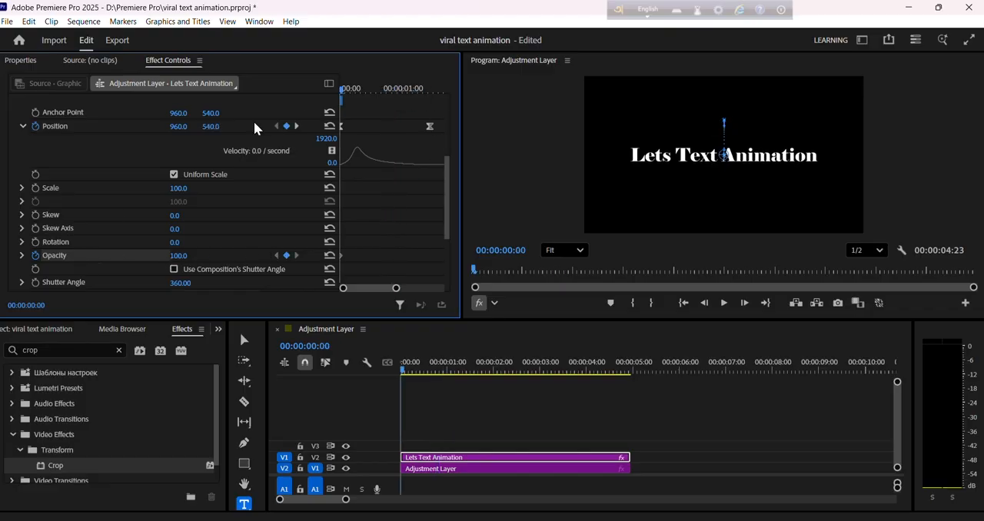
pyautogui.click(186, 254)
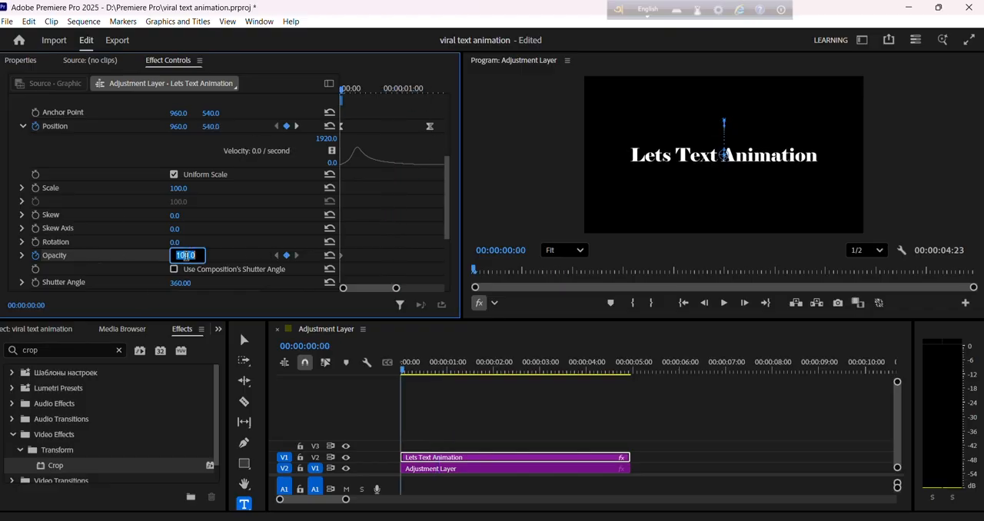
pyautogui.write('0')
pyautogui.press('Return')
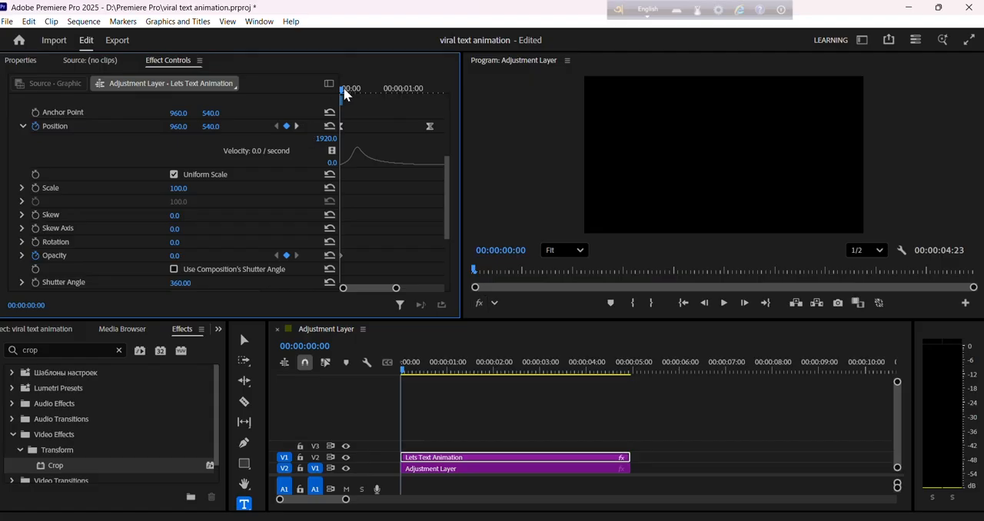
# Add a Transform Opacity keyframe of 100 at 00:00:00:13.
pyautogui.moveTo(344, 90); pyautogui.dragTo(375, 102)
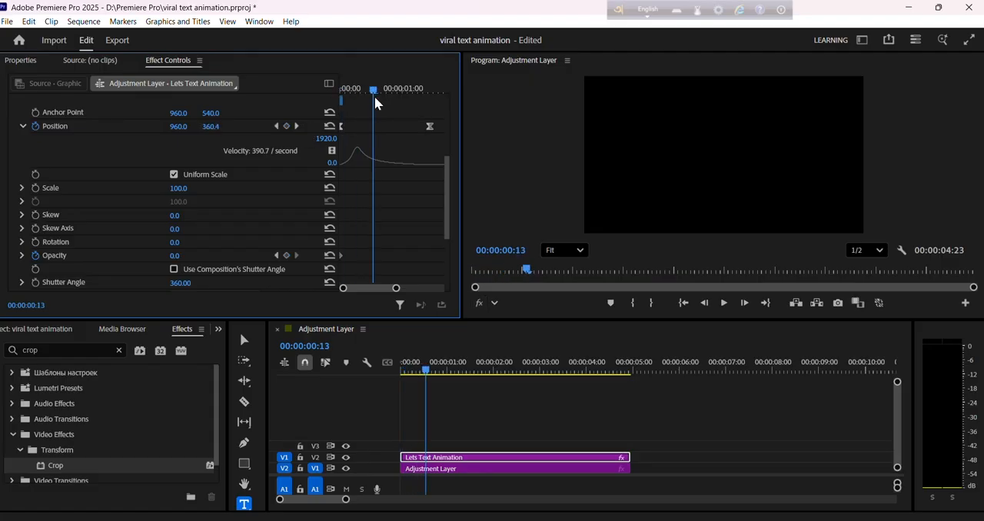
pyautogui.click(187, 253)
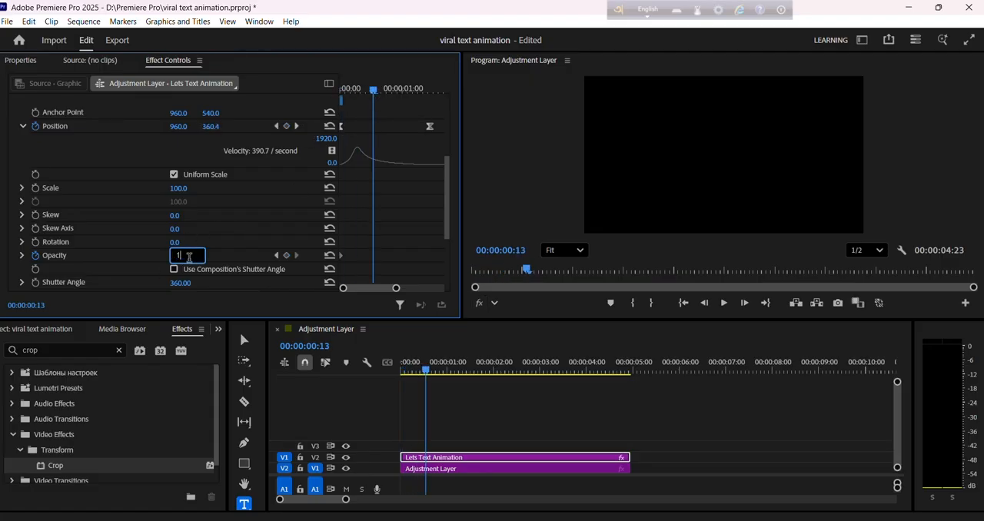
pyautogui.write('100')
pyautogui.press('Return')
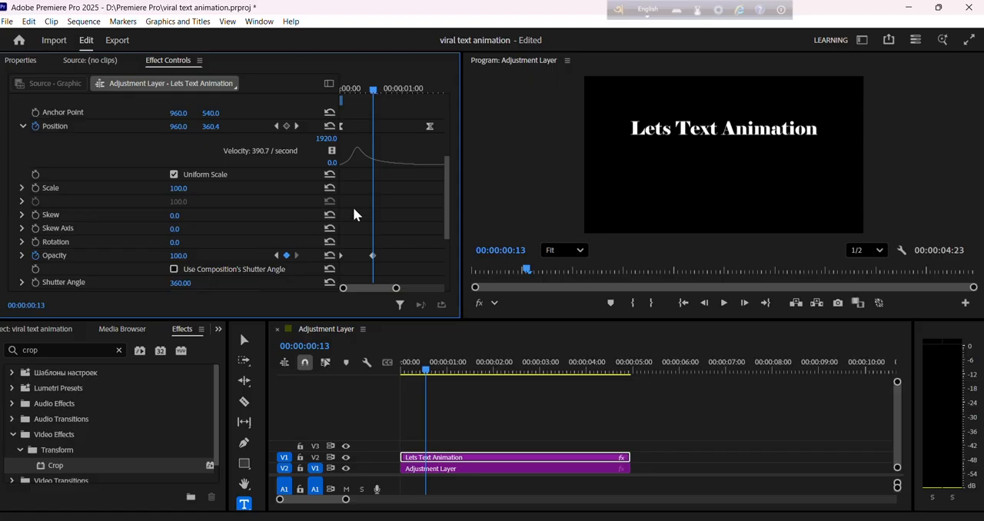
# Ease both Opacity keyframes and reshape their velocity curve so the fade-in is fast first and slows toward the end.
pyautogui.moveTo(386, 263); pyautogui.dragTo(367, 262)
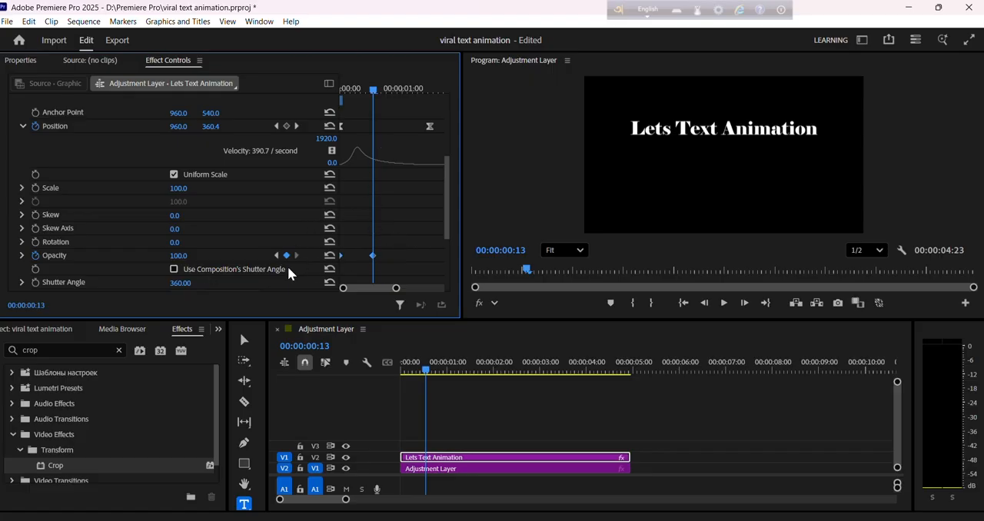
pyautogui.rightClick(375, 262)
pyautogui.click(412, 413)
pyautogui.click(21, 261)
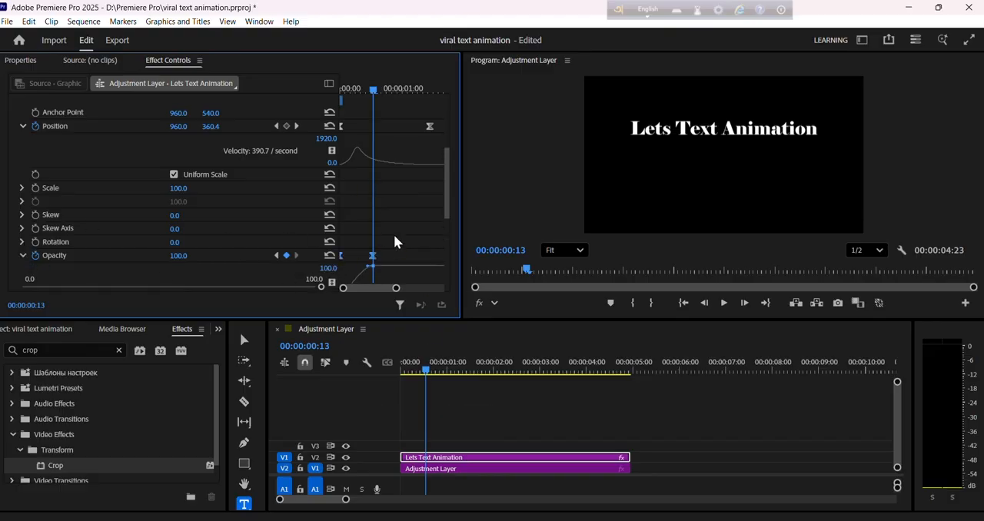
pyautogui.scroll(-2, 395, 232)
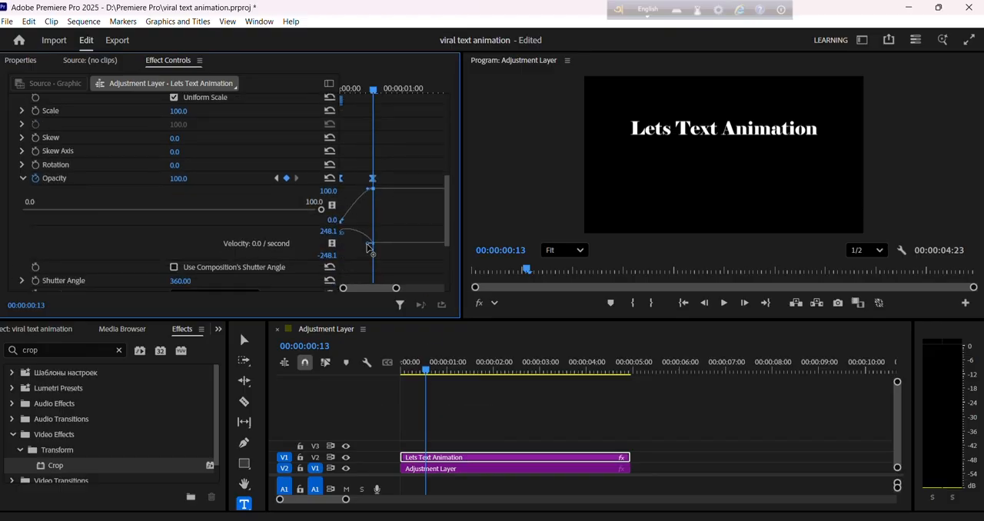
pyautogui.moveTo(368, 246); pyautogui.dragTo(354, 244)
# Shift both Opacity keyframes about seven frames later and return the playhead to the start of the clip.
pyautogui.moveTo(341, 179); pyautogui.dragTo(358, 177)
pyautogui.scroll(2, 391, 135)
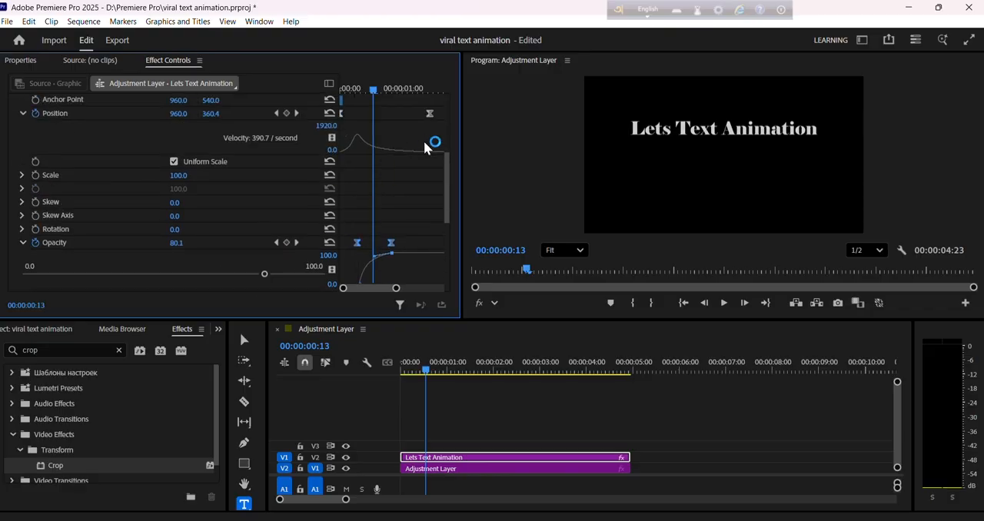
pyautogui.moveTo(372, 90); pyautogui.dragTo(228, 113)
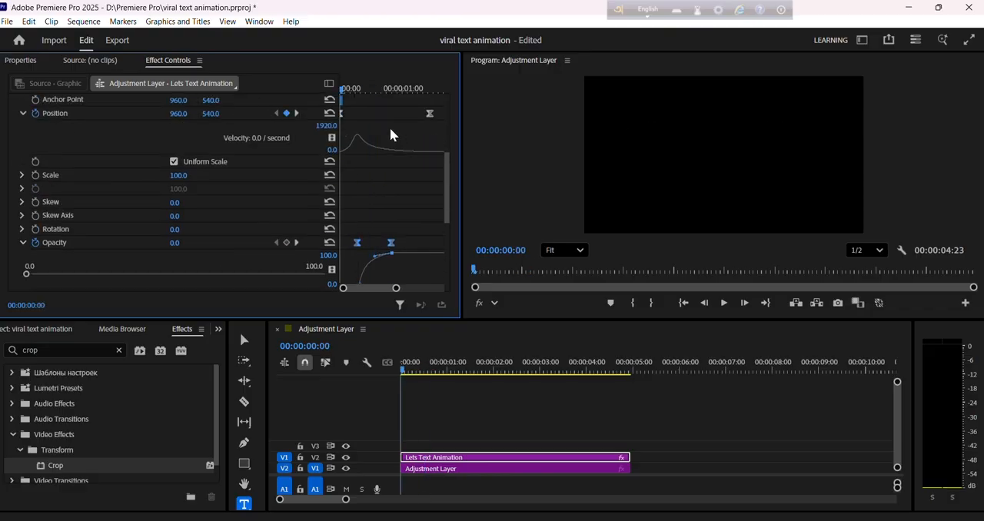
# Duplicate the "Lets Text Animation" title clip onto tracks V3 and V4, directly above the original on V2.
pyautogui.press('space')
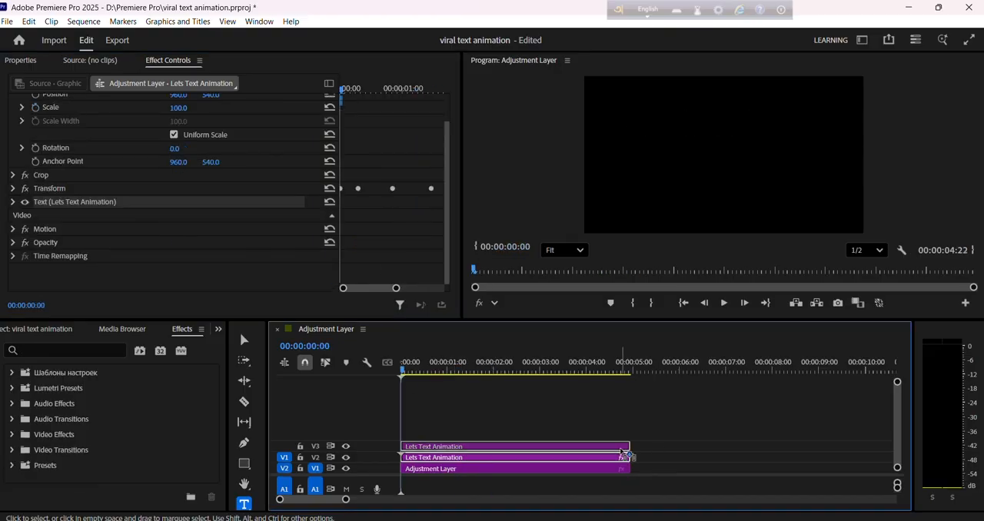
pyautogui.moveTo(623, 452); pyautogui.dragTo(626, 435)
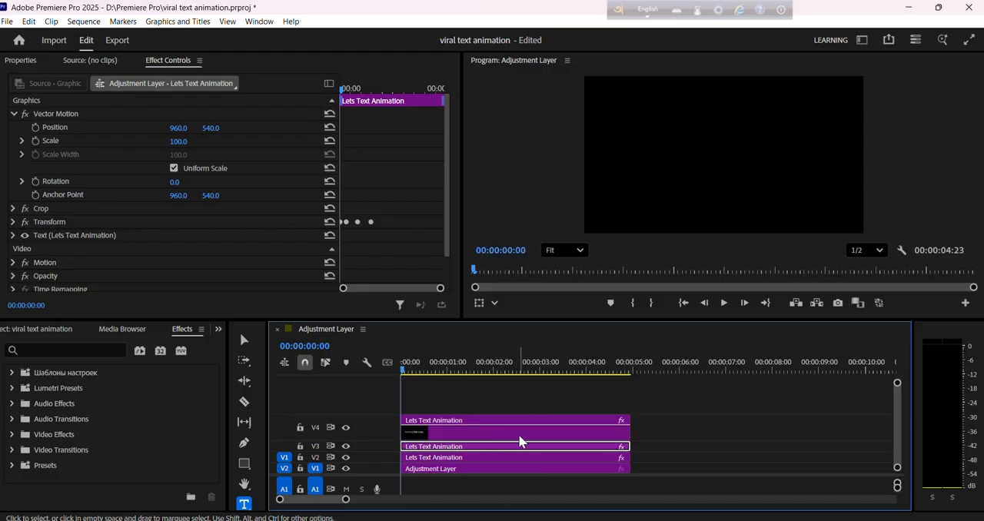
pyautogui.click(486, 430)
pyautogui.moveTo(488, 431); pyautogui.dragTo(491, 386)
# Stagger the V3 and V4 title copies so each starts about half a second after the clip below it.
pyautogui.click(602, 397)
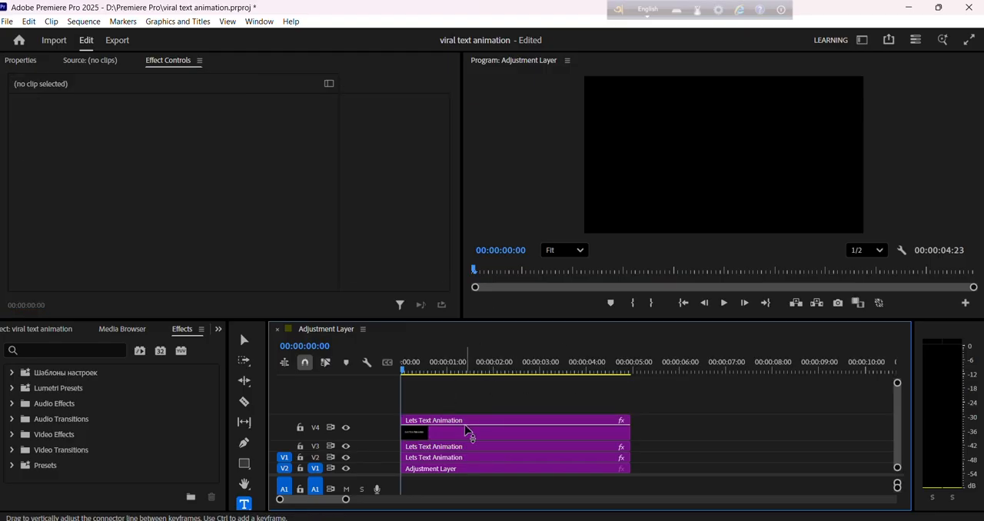
pyautogui.moveTo(470, 434); pyautogui.dragTo(567, 431)
pyautogui.moveTo(401, 372)
pyautogui.mouseDown()
pyautogui.moveTo(434, 374)
pyautogui.moveTo(408, 374)
pyautogui.mouseUp()
# Open the Crop effect settings of the V2 title clip.
pyautogui.click(450, 461)
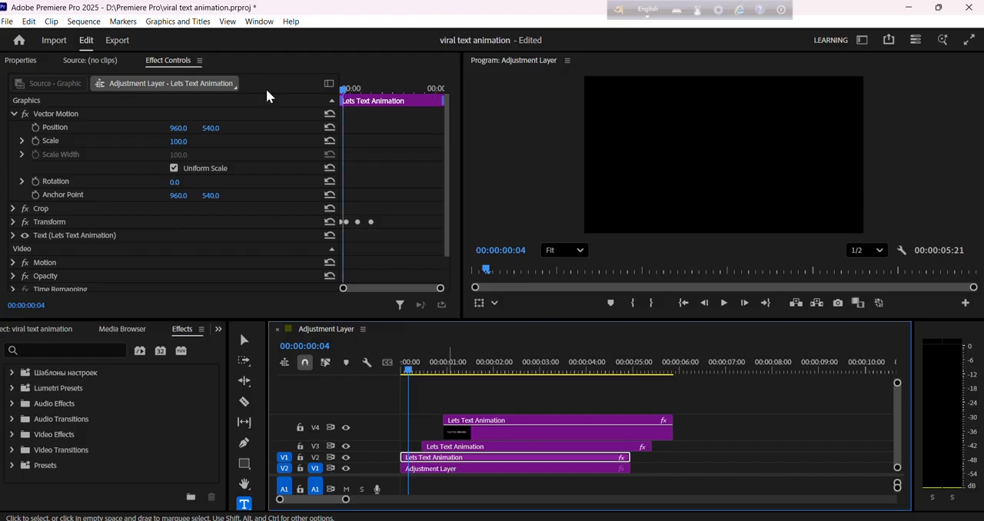
pyautogui.click(13, 114)
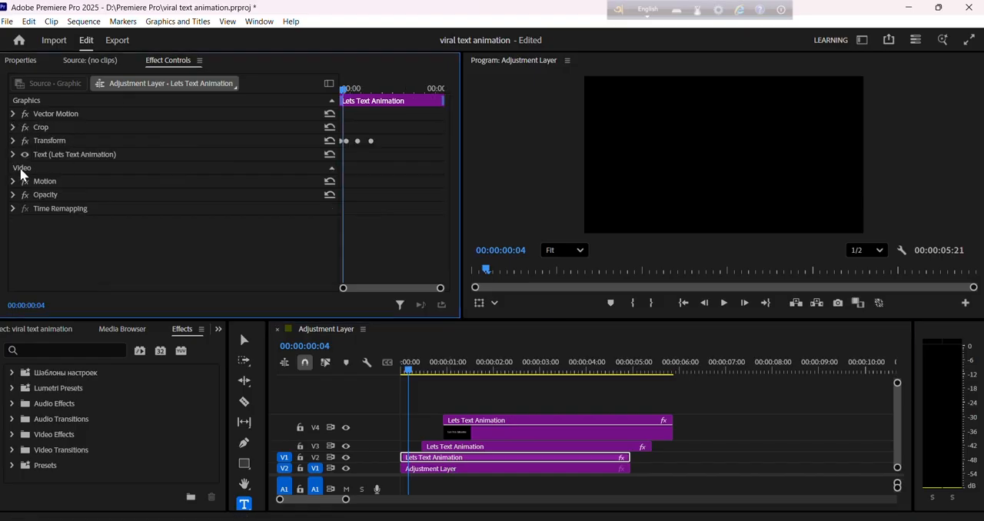
pyautogui.click(16, 128)
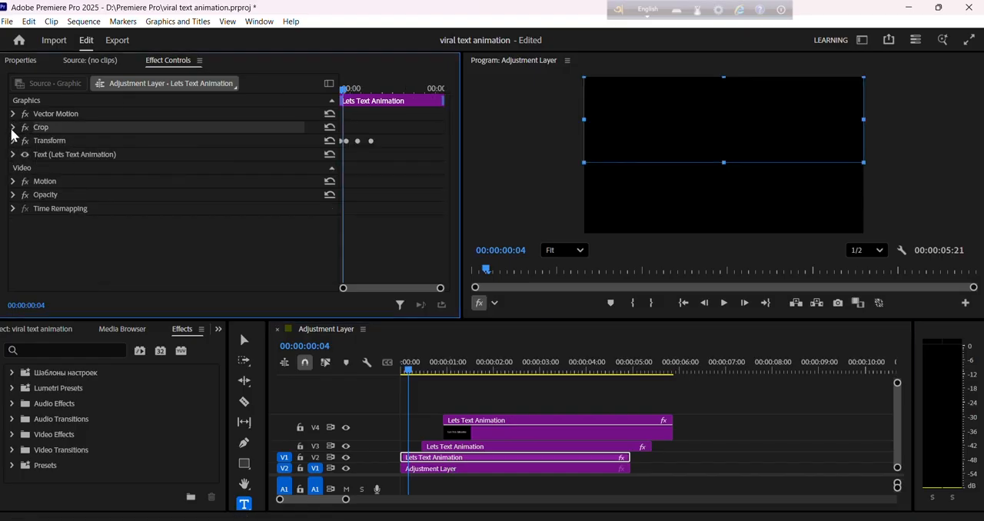
pyautogui.click(12, 128)
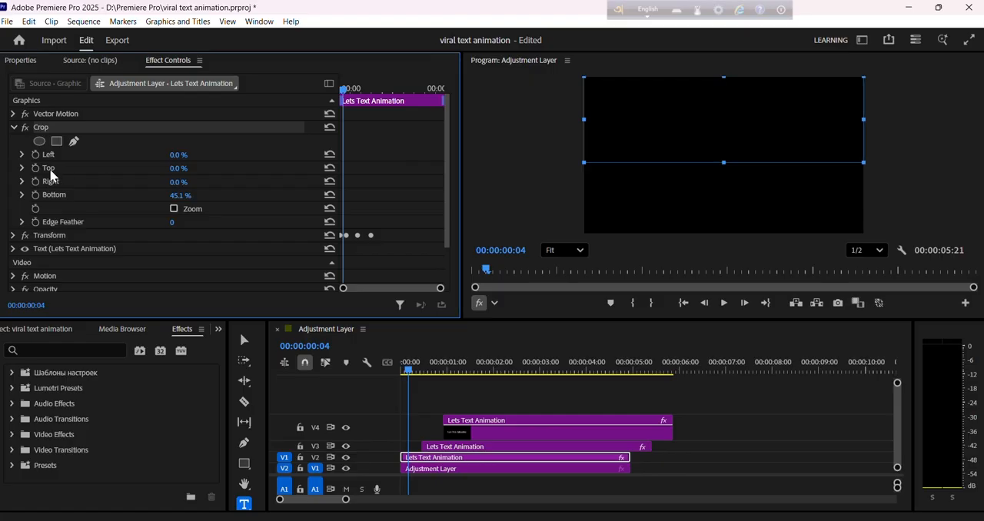
# Move the V3 title copy to start at 00:00:01:02 and the V4 copy to start at about 00:00:02:00.
pyautogui.moveTo(405, 374); pyautogui.dragTo(450, 374)
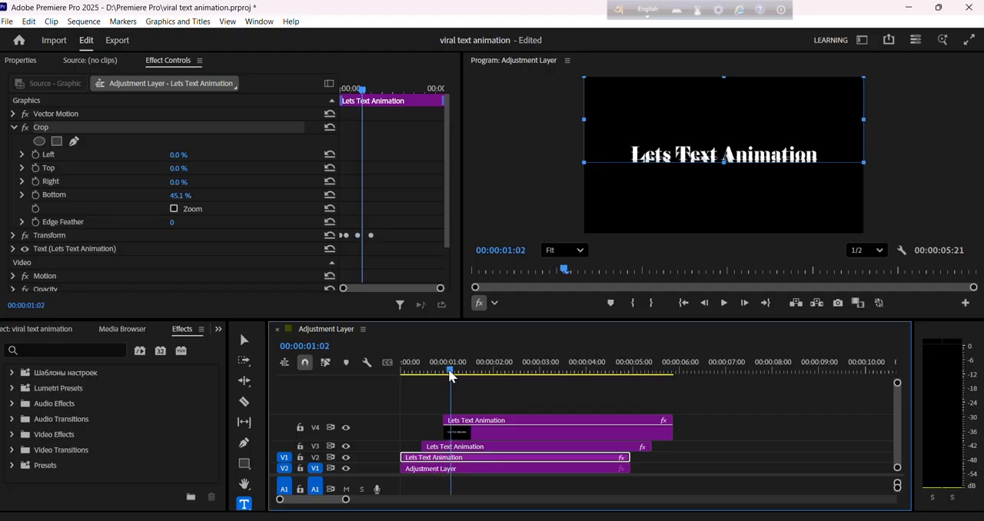
pyautogui.moveTo(489, 449); pyautogui.dragTo(607, 430)
pyautogui.click(538, 434)
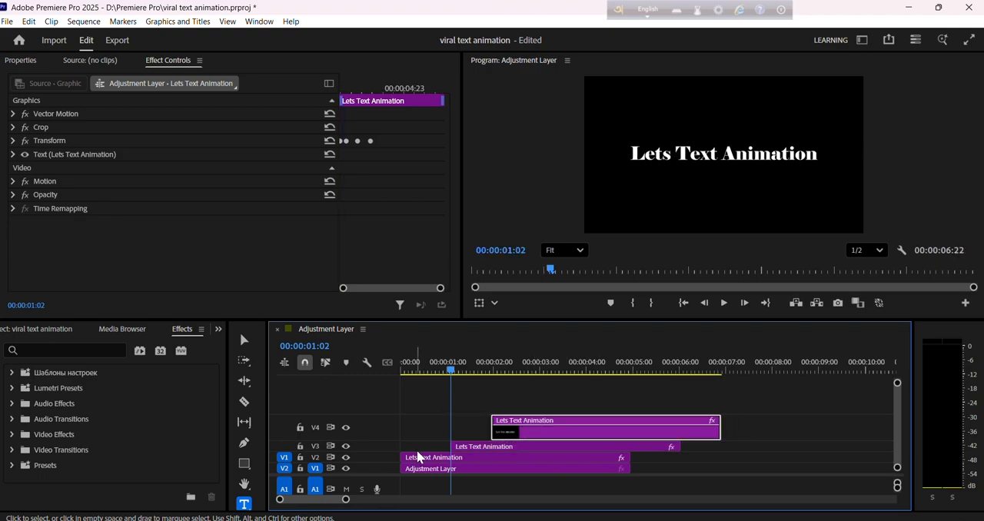
# Crop the V2 title clip to the word "Lets", with Left at about 15.7% and Right at about 67.7%.
pyautogui.click(419, 458)
pyautogui.click(13, 127)
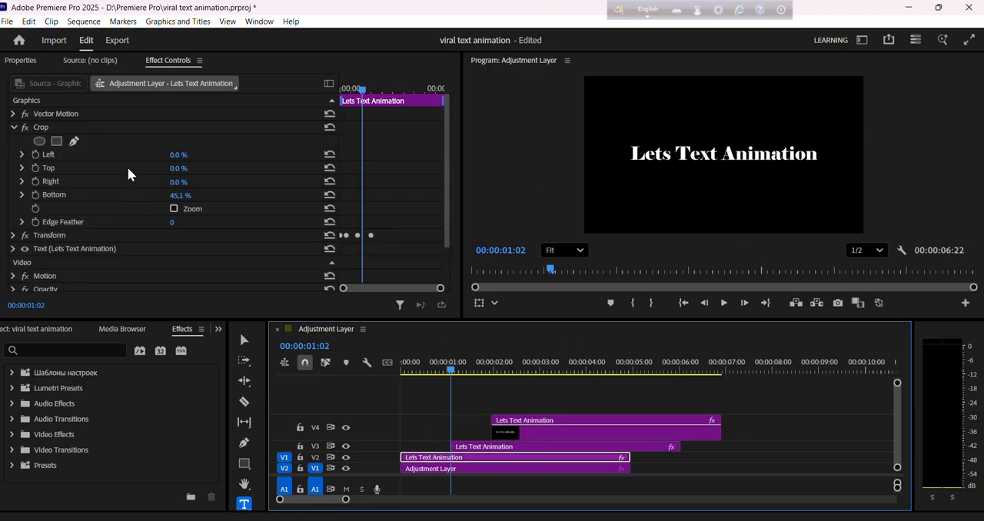
pyautogui.click(176, 184)
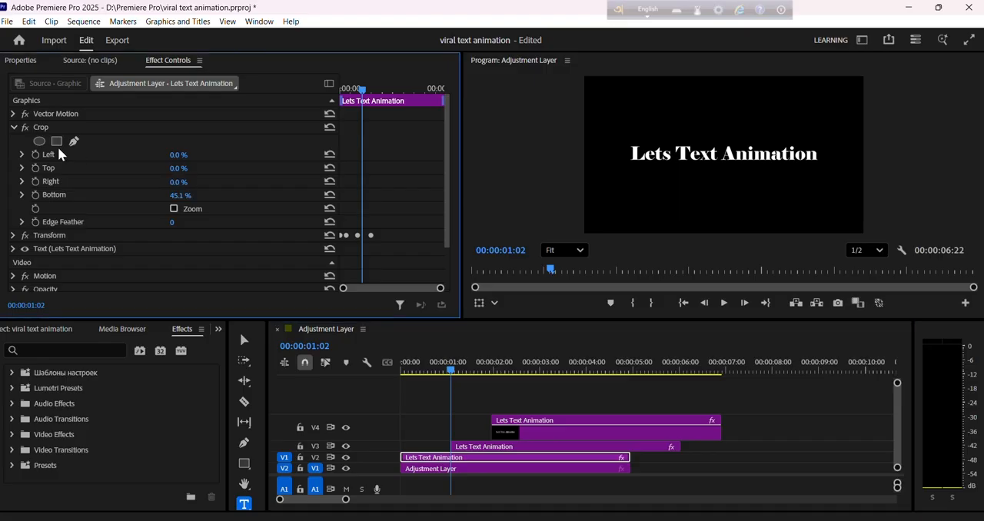
pyautogui.click(90, 129)
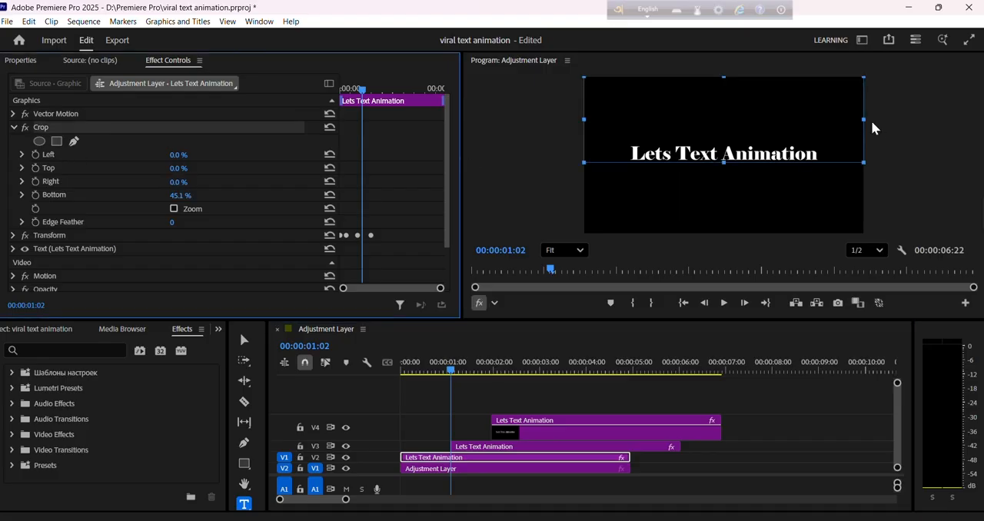
pyautogui.moveTo(871, 122); pyautogui.dragTo(674, 135)
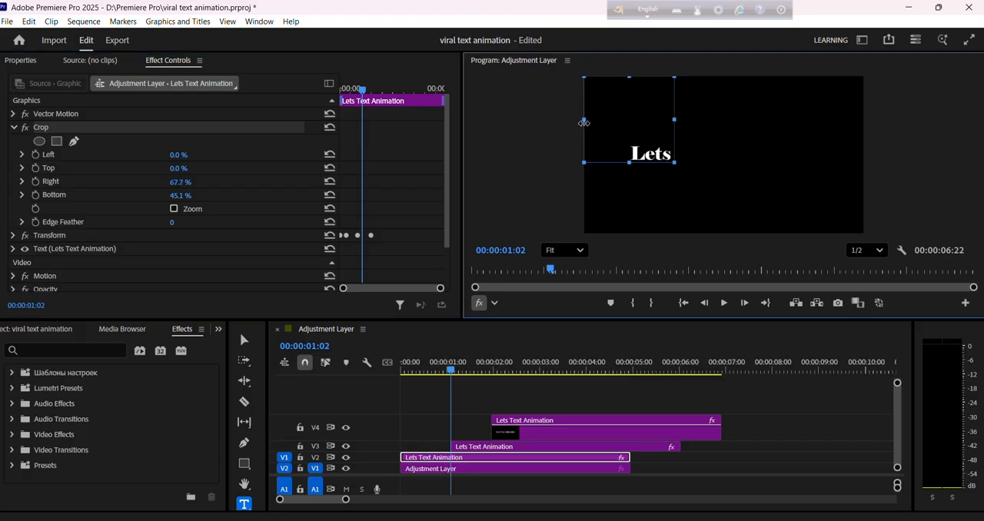
pyautogui.moveTo(584, 122); pyautogui.dragTo(627, 123)
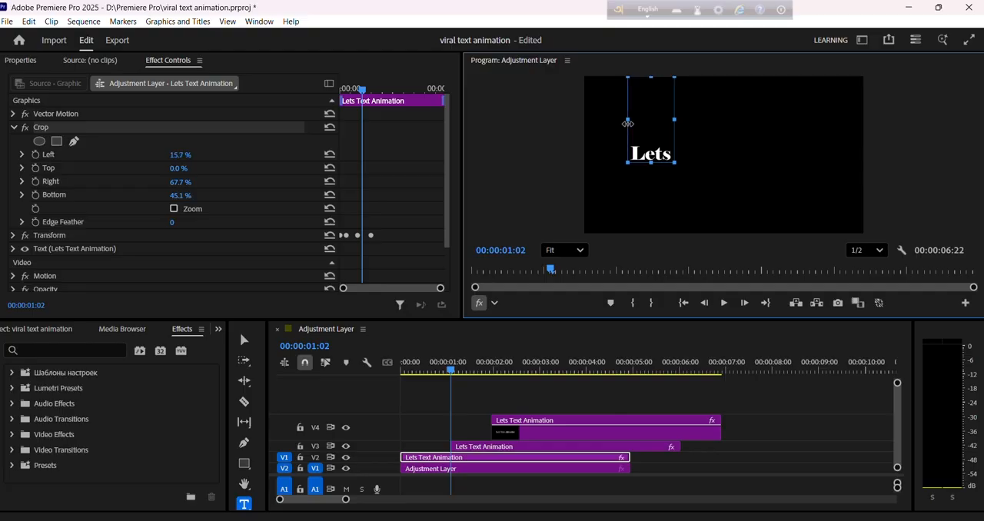
# Try a top crop of about 41.4% on the V2 title clip, check it at 00:00:01:14, and undo the crop.
pyautogui.moveTo(651, 77); pyautogui.dragTo(652, 141)
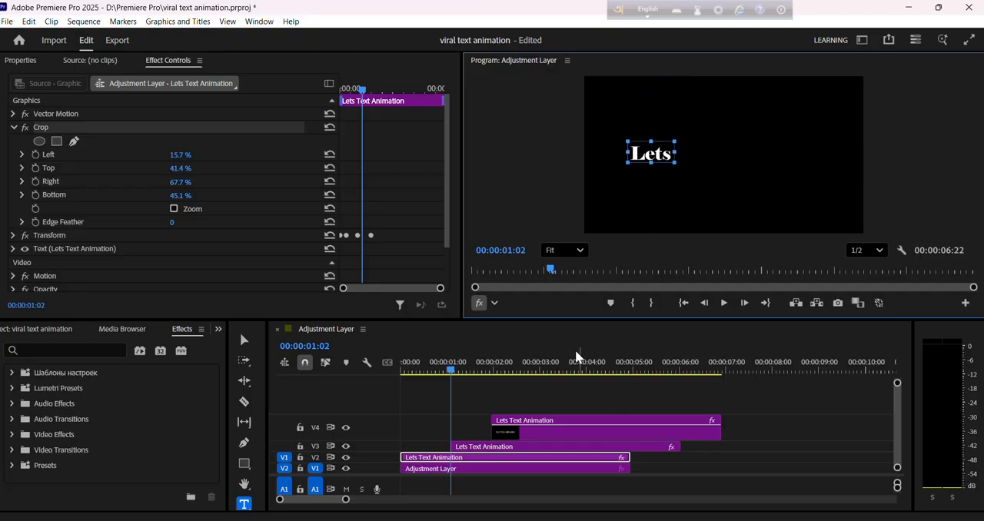
pyautogui.moveTo(451, 373); pyautogui.dragTo(474, 375)
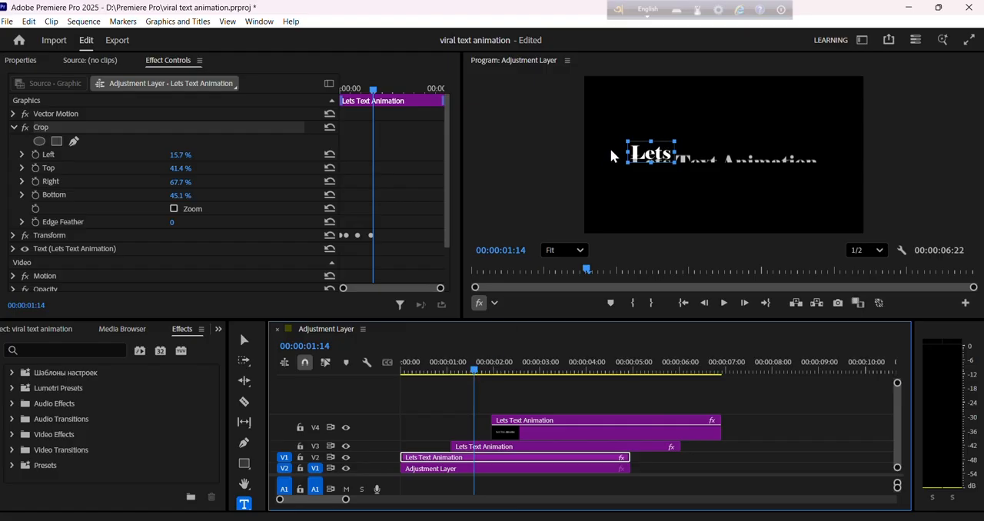
pyautogui.hotkey('ctrl', 'z')
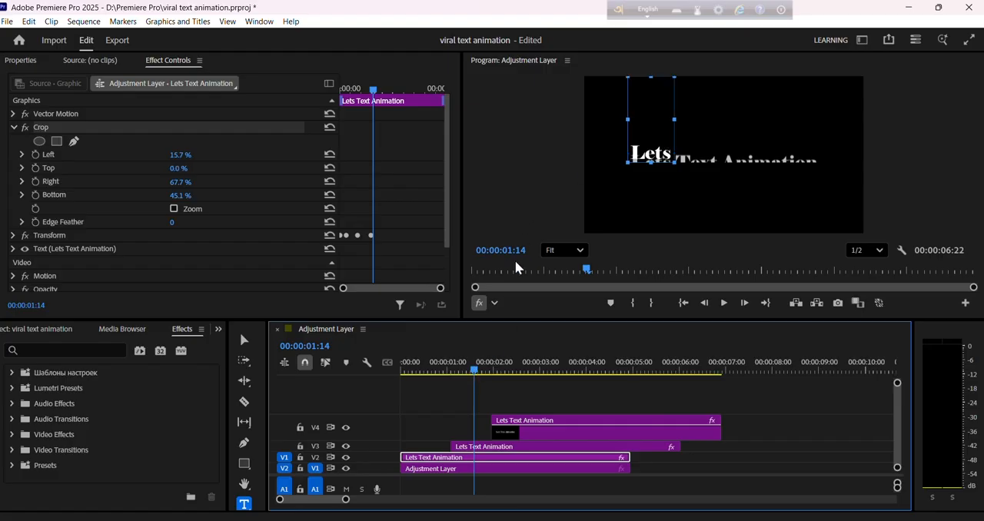
# Crop the V3 title copy from both sides so that only the word "Text" remains.
pyautogui.click(507, 447)
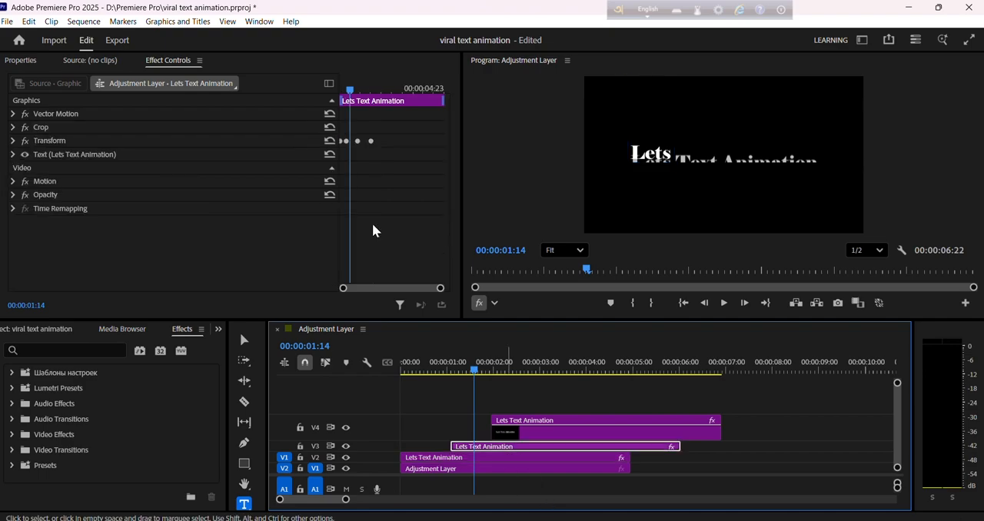
pyautogui.click(58, 127)
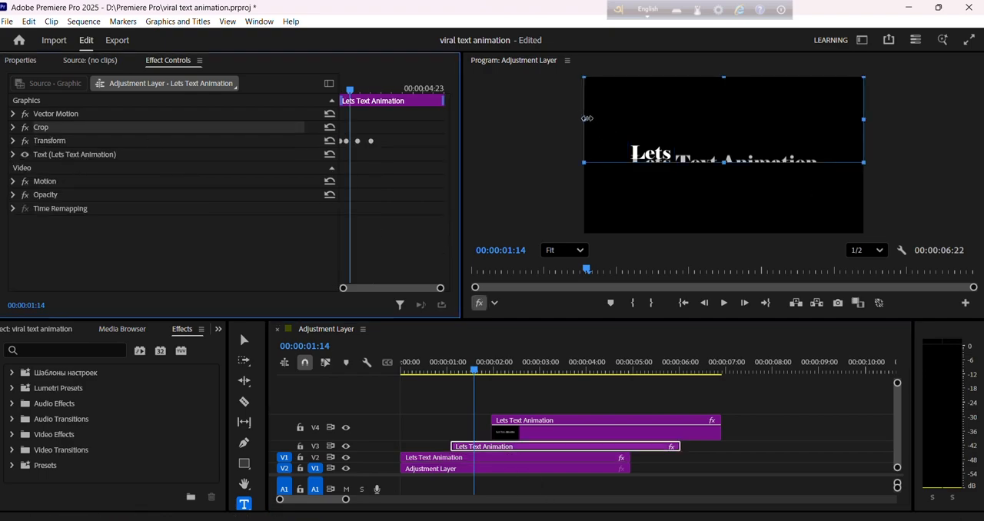
pyautogui.moveTo(587, 120); pyautogui.dragTo(667, 128)
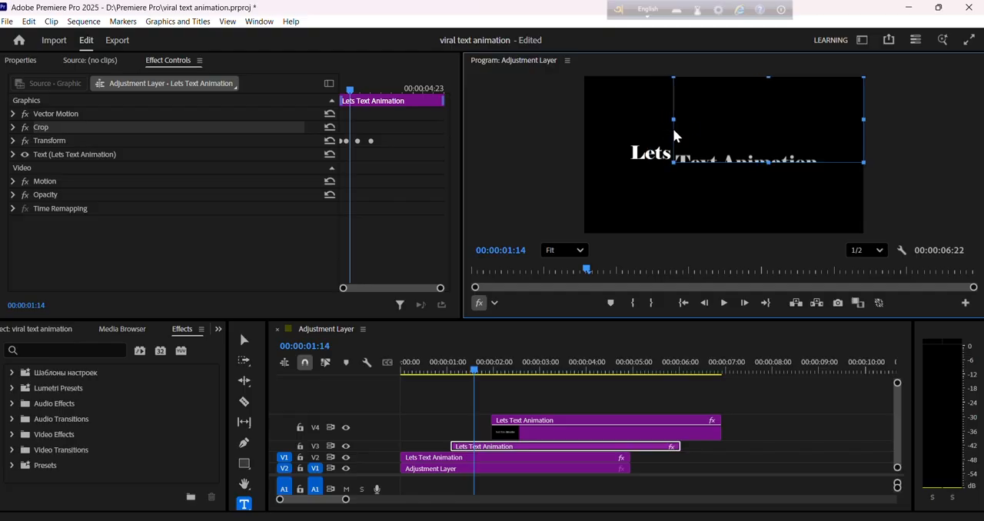
pyautogui.moveTo(673, 124); pyautogui.dragTo(672, 124)
pyautogui.moveTo(845, 120); pyautogui.dragTo(719, 125)
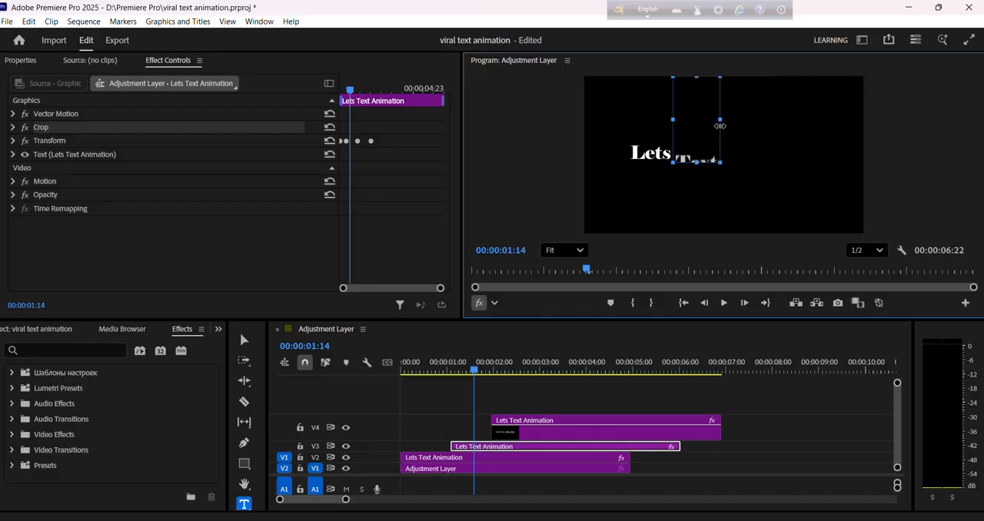
# Crop the V4 title copy from both sides at 00:00:02:10 so that only the word "Animation" remains.
pyautogui.moveTo(475, 374); pyautogui.dragTo(511, 374)
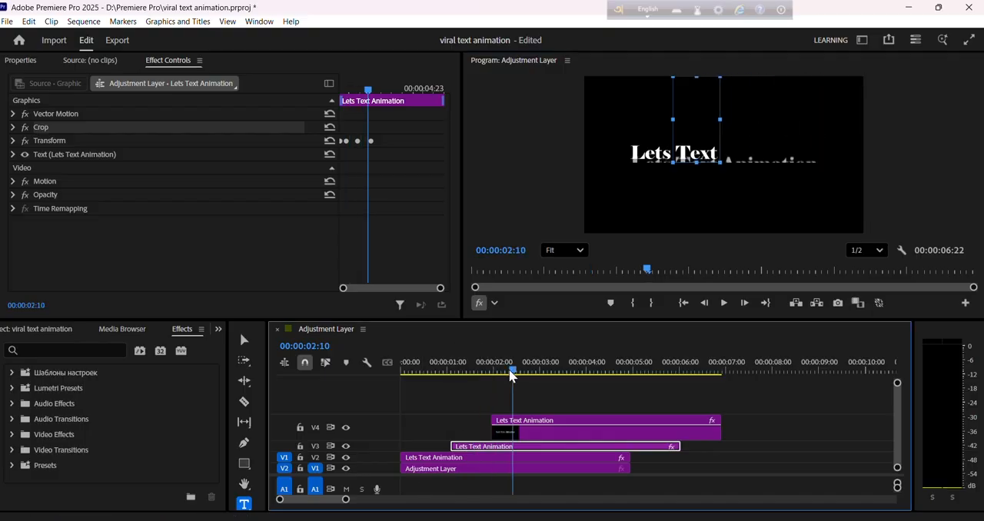
pyautogui.click(533, 433)
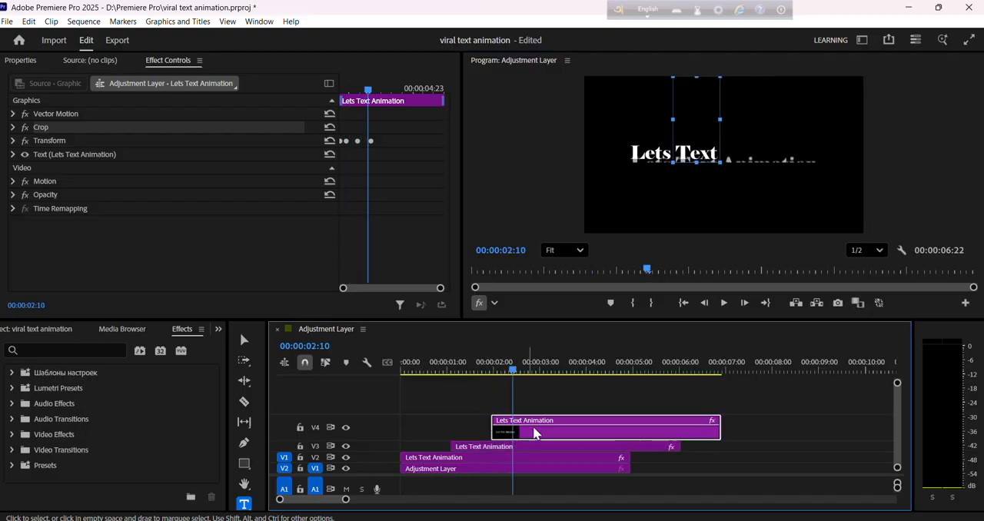
pyautogui.click(58, 129)
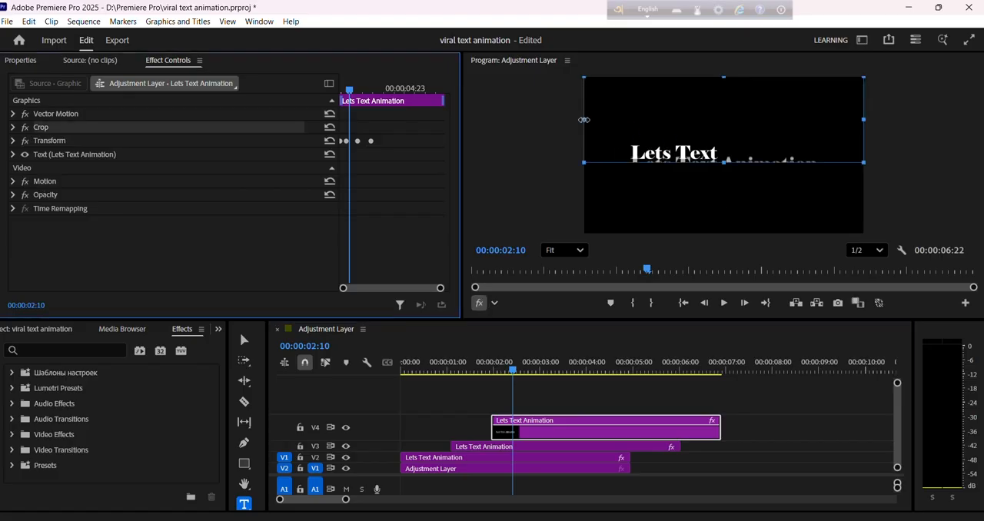
pyautogui.moveTo(584, 120); pyautogui.dragTo(721, 128)
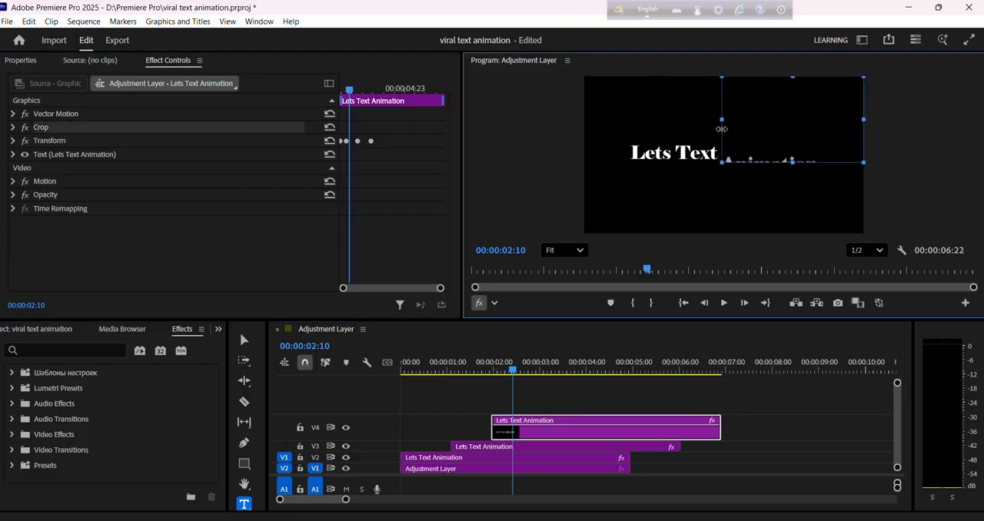
pyautogui.moveTo(866, 119); pyautogui.dragTo(818, 123)
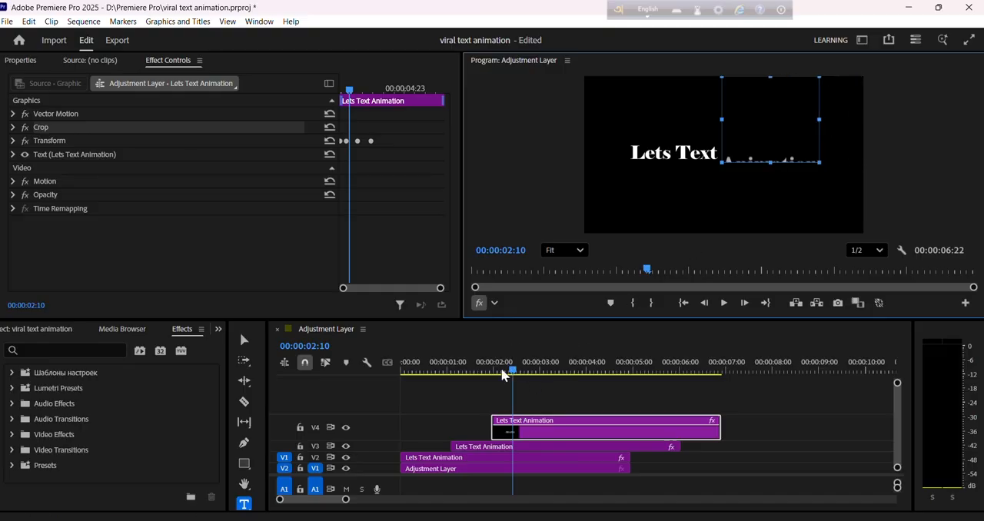
# Play the sequence from the start twice to review the word-by-word title reveal.
pyautogui.moveTo(503, 374); pyautogui.dragTo(354, 404)
pyautogui.click(195, 256)
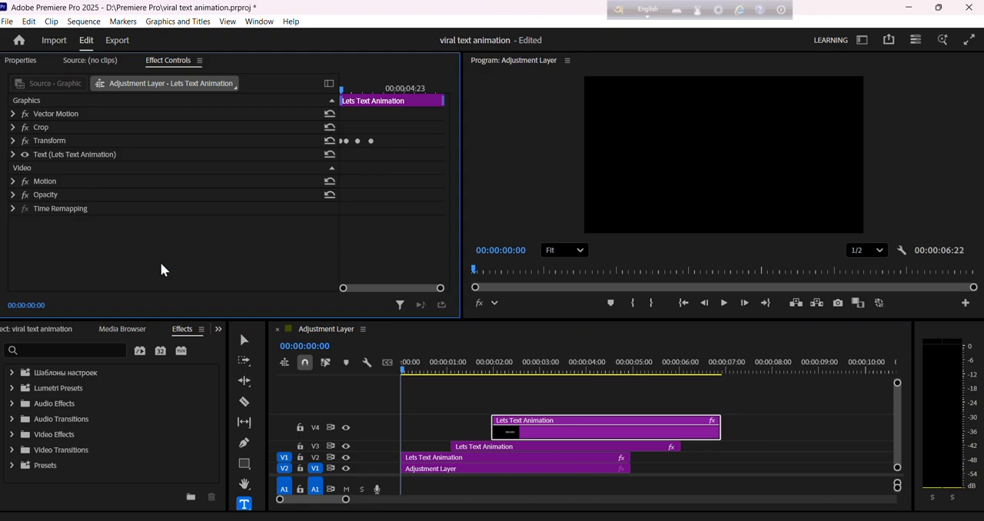
pyautogui.press('space')
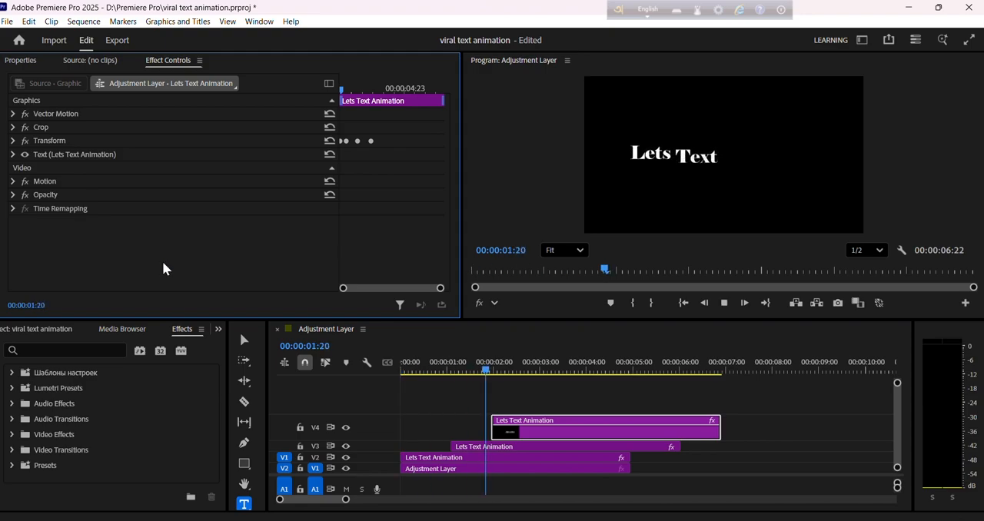
pyautogui.press('space')
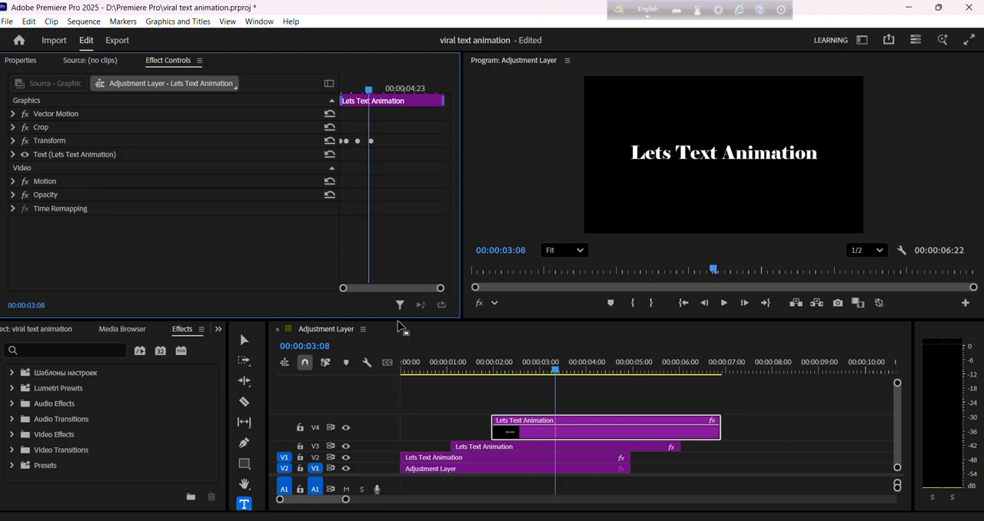
pyautogui.click(388, 388)
pyautogui.press('Home')
pyautogui.press('space')
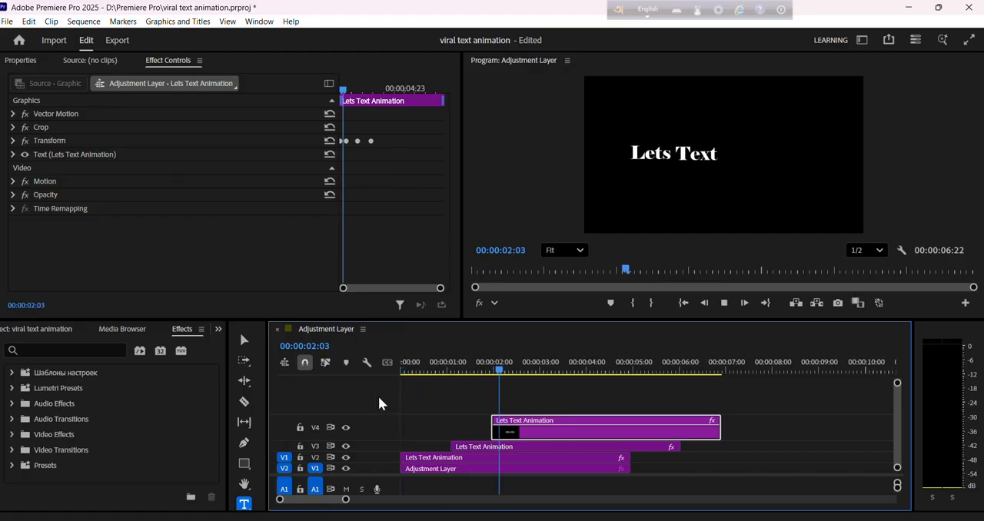
pyautogui.press('space')
# Nest the three title clips on V2, V3 and V4 as "Nested Sequence 02" and move the playhead back toward the start.
pyautogui.click(470, 448)
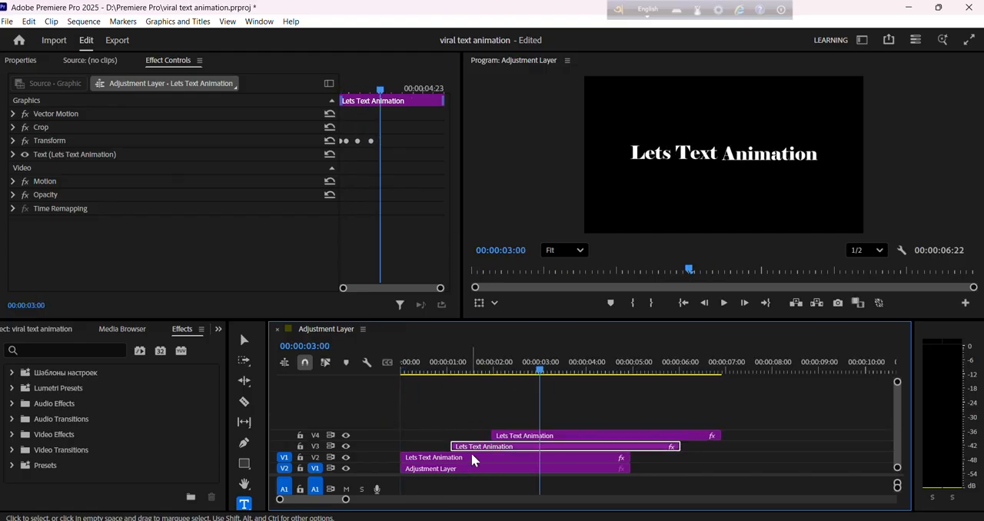
pyautogui.keyDown('shift'); pyautogui.click(470, 458); pyautogui.keyUp('shift')
pyautogui.keyDown('shift'); pyautogui.click(532, 437); pyautogui.keyUp('shift')
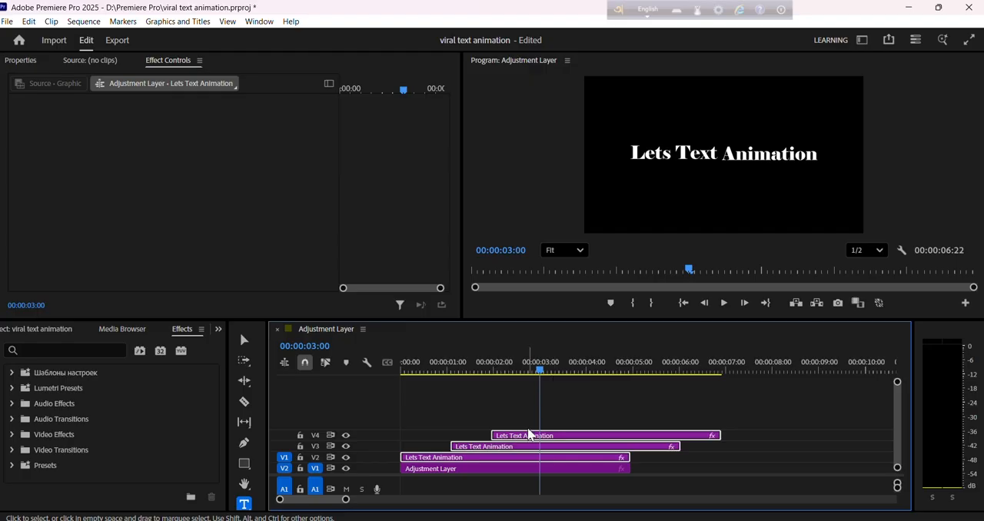
pyautogui.rightClick(523, 449)
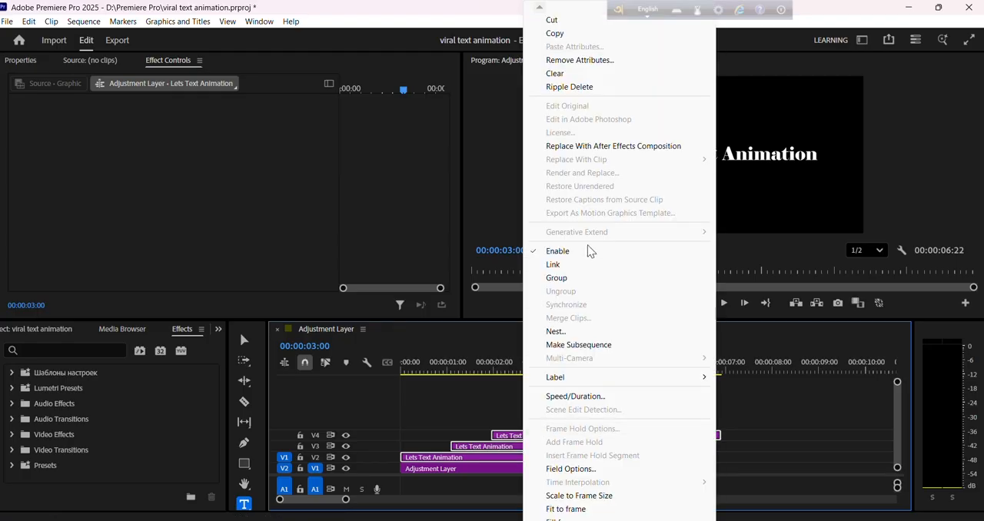
pyautogui.click(569, 332)
pyautogui.click(501, 289)
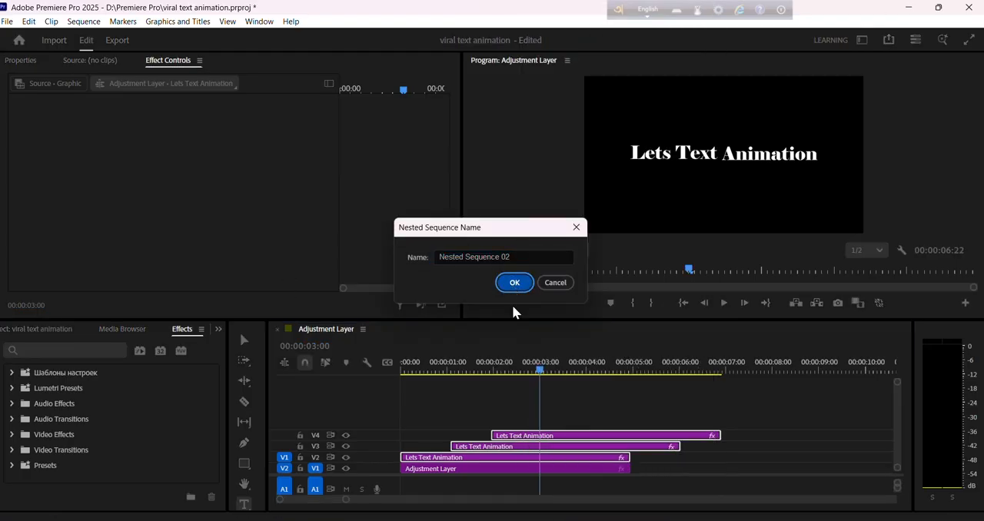
pyautogui.moveTo(542, 374); pyautogui.dragTo(424, 389)
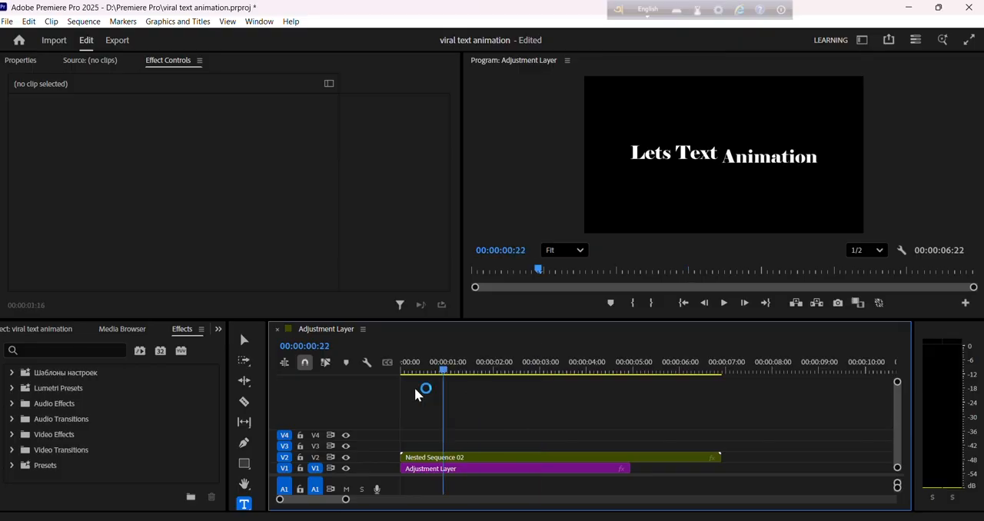
# Play the nested title animation and scrub through the rest of the sequence to review the word-by-word reveal.
pyautogui.press('space')
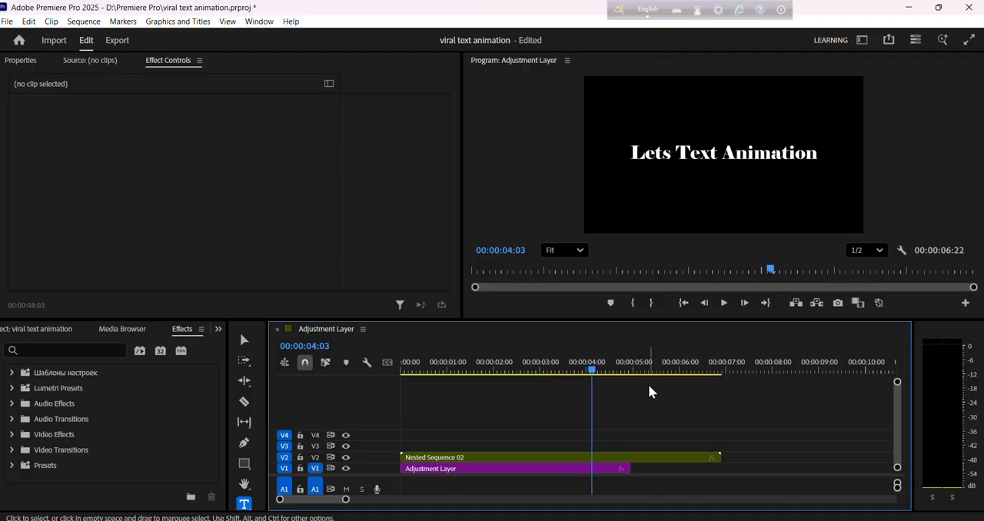
pyautogui.click(591, 374)
pyautogui.moveTo(592, 374); pyautogui.dragTo(672, 373)
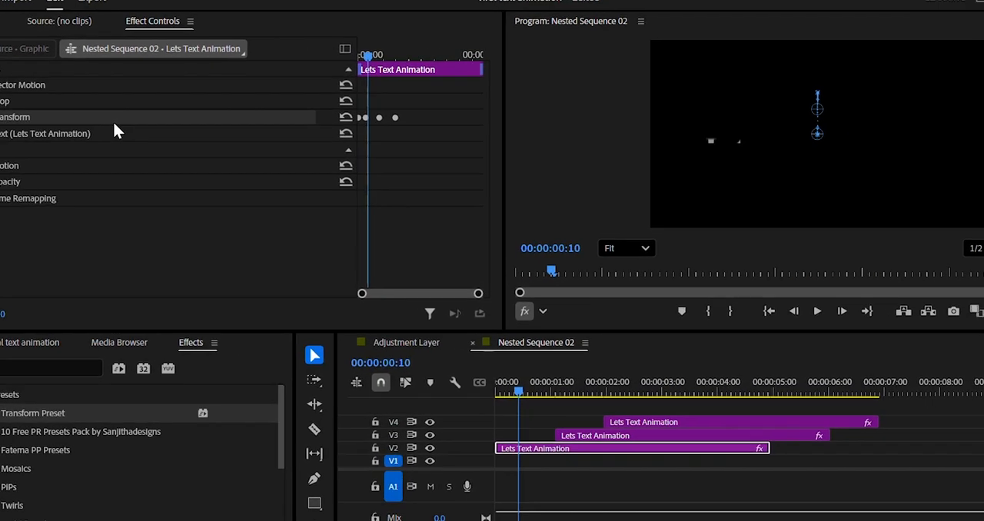
# Save the Transform effect of the V2 title clip in Nested Sequence 02 as "Revel Text Animation Preset" with type Anchor to In Point.
pyautogui.rightClick(133, 143)
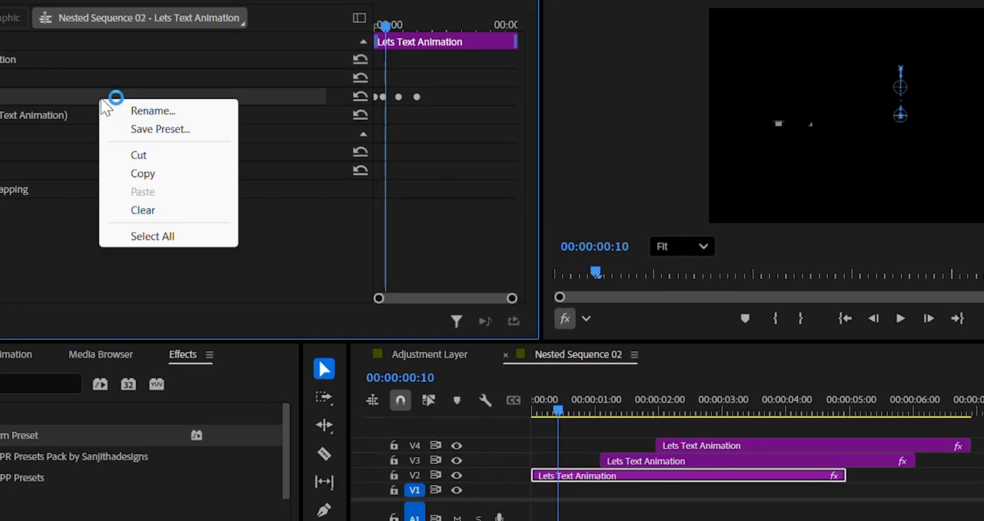
pyautogui.click(159, 129)
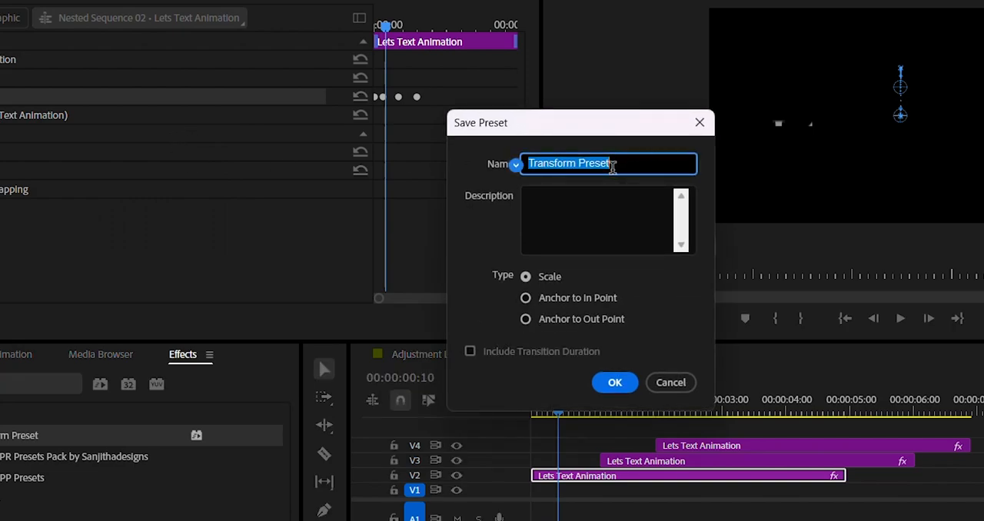
pyautogui.write('Revel Preset')
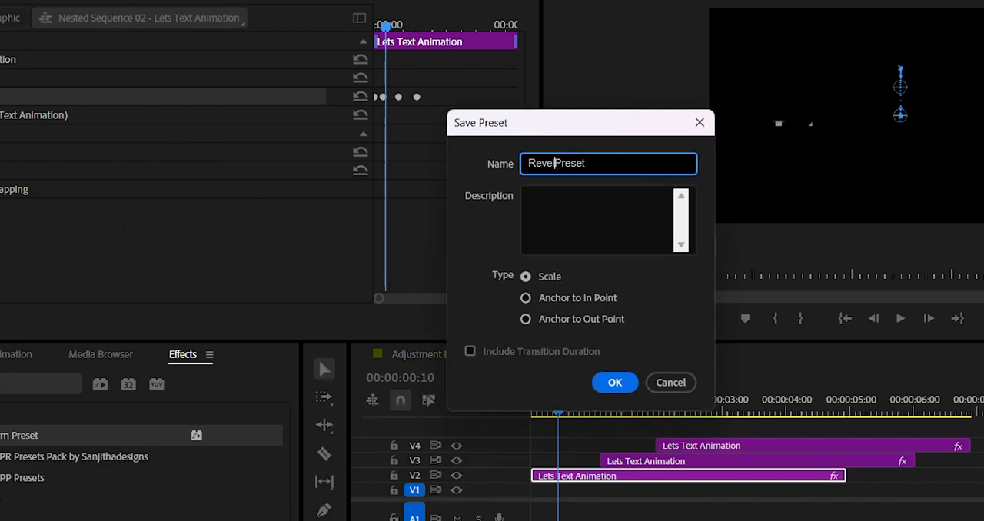
pyautogui.click(562, 164)
pyautogui.write('Text ')
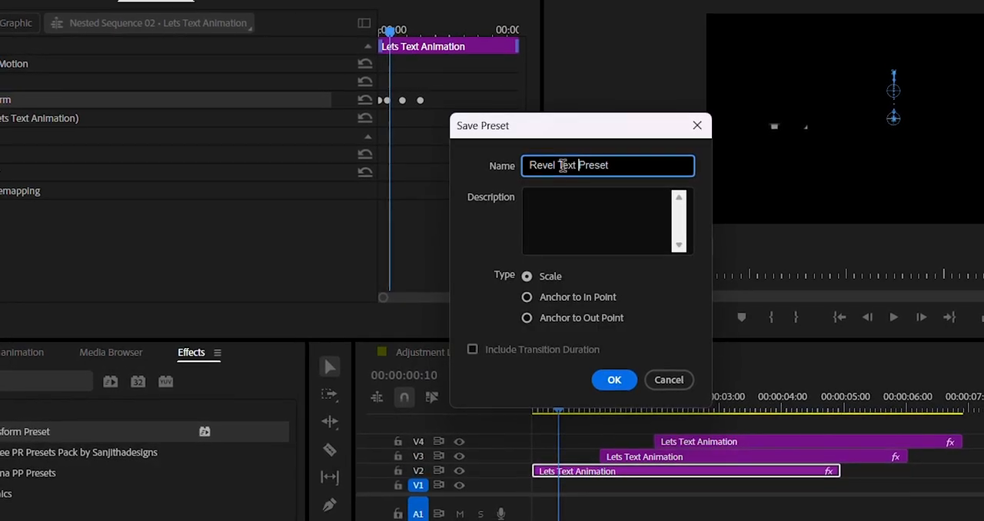
pyautogui.write('An')
pyautogui.write('imati')
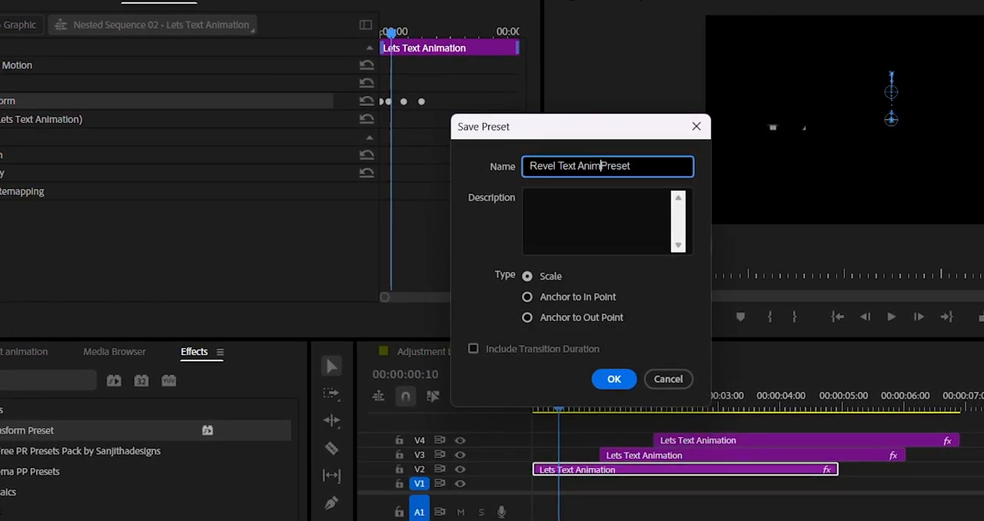
pyautogui.write('on')
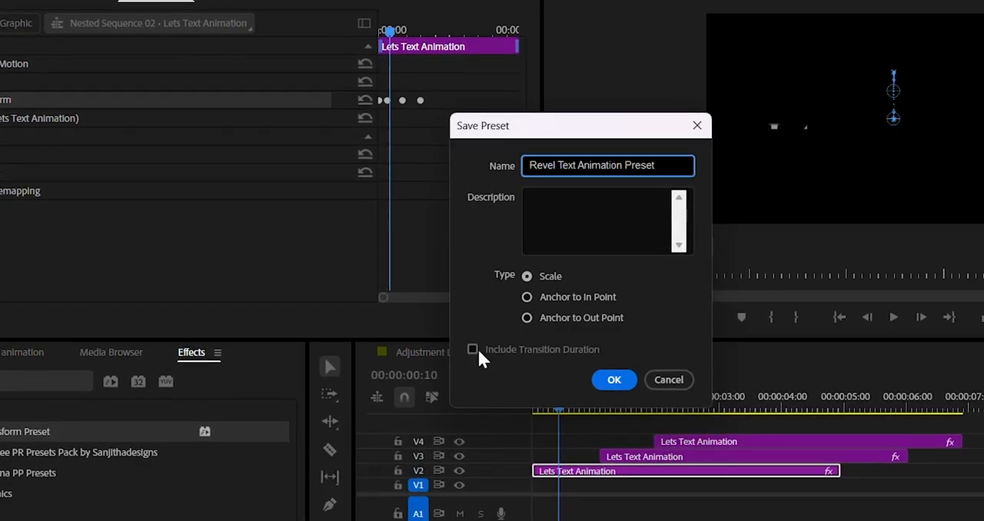
pyautogui.click(526, 297)
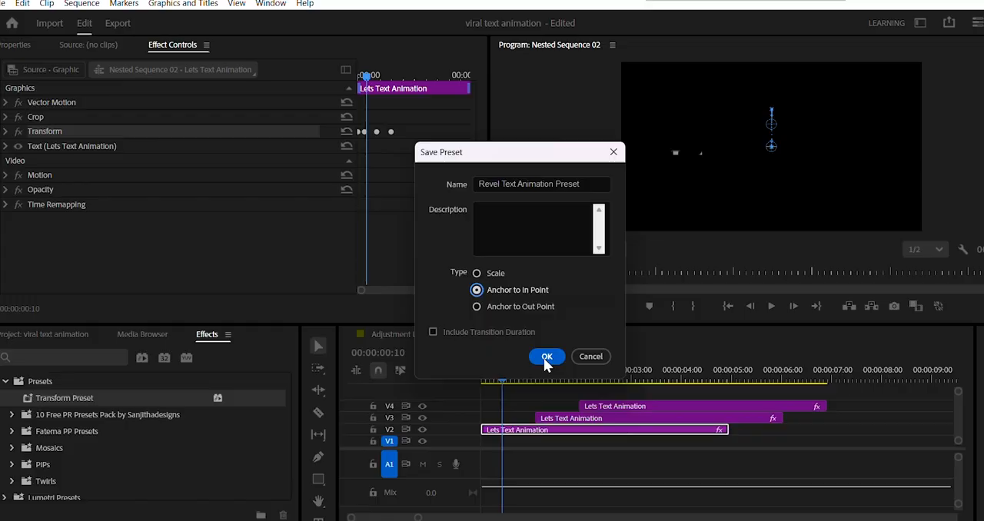
pyautogui.click(545, 358)
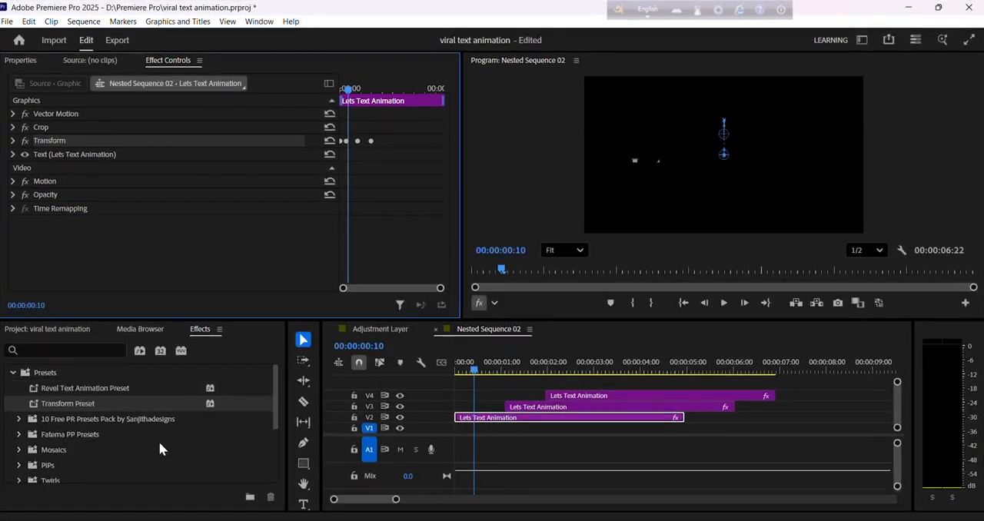